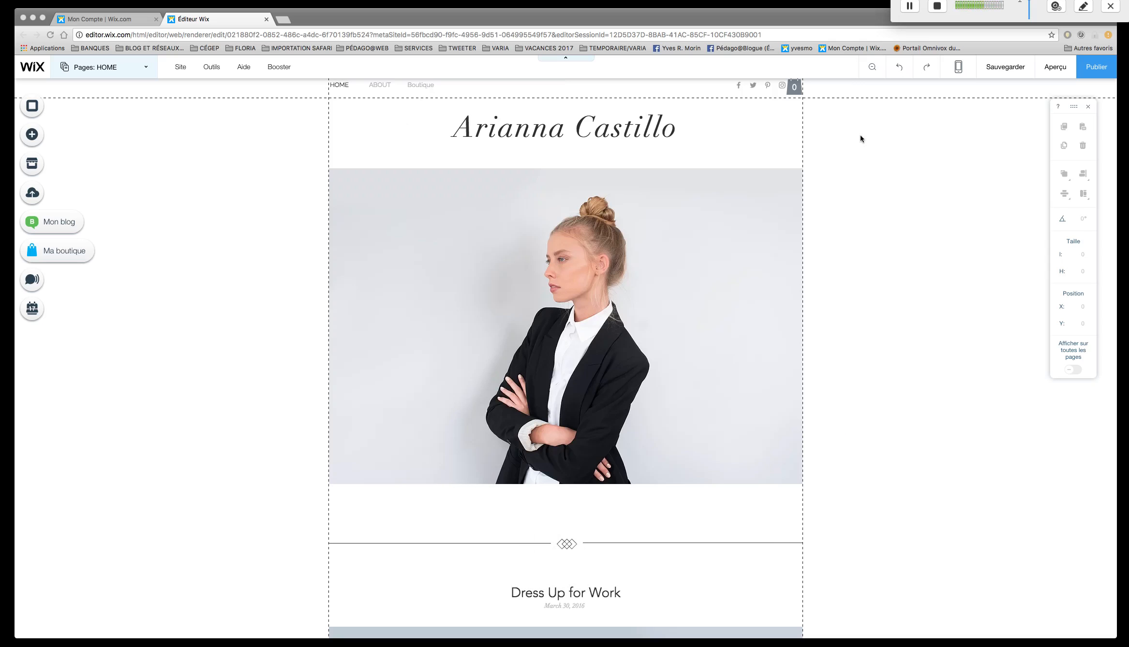
Open the store's product page, Page d'articles, from the Boutique page's sub-pages.
click(148, 70)
click(125, 179)
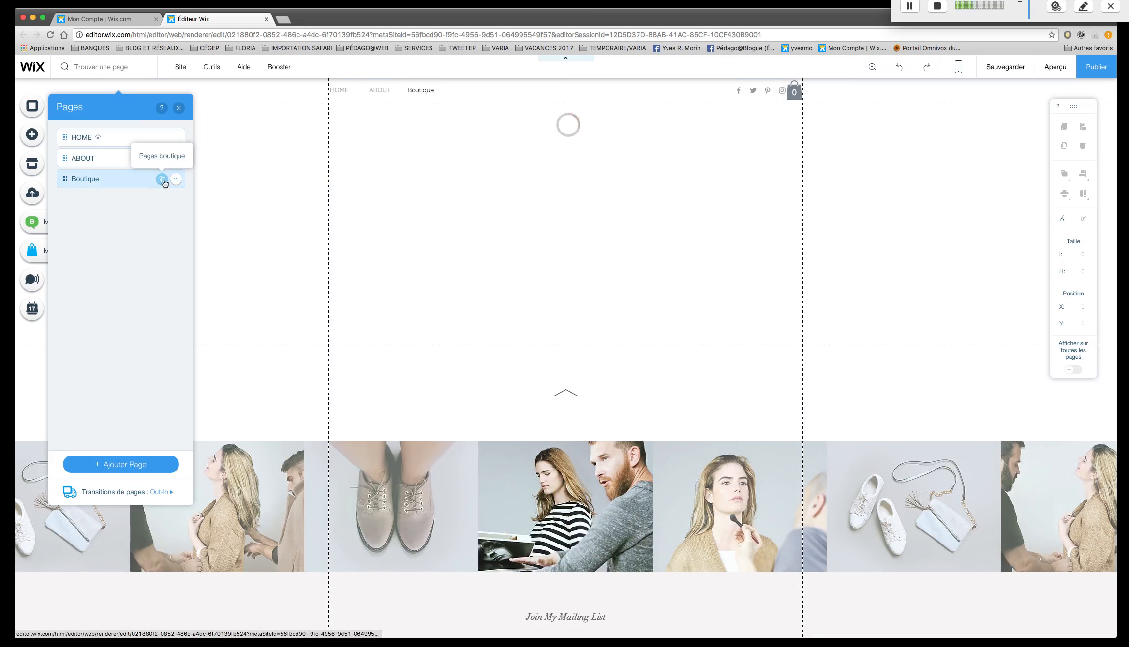
click(164, 180)
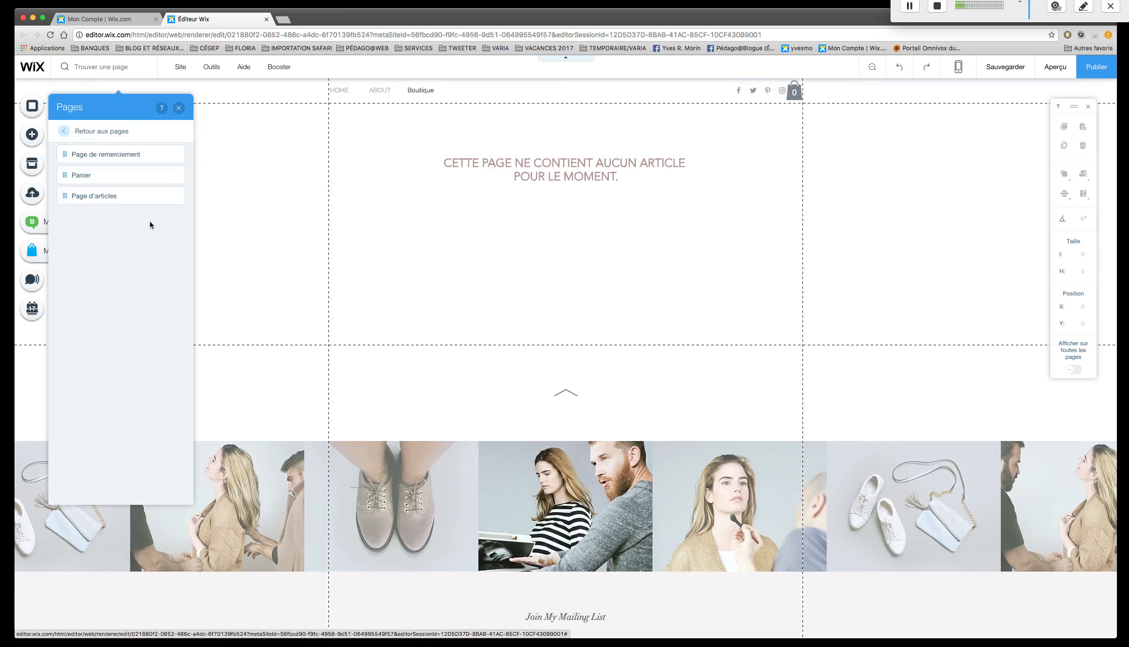
click(128, 197)
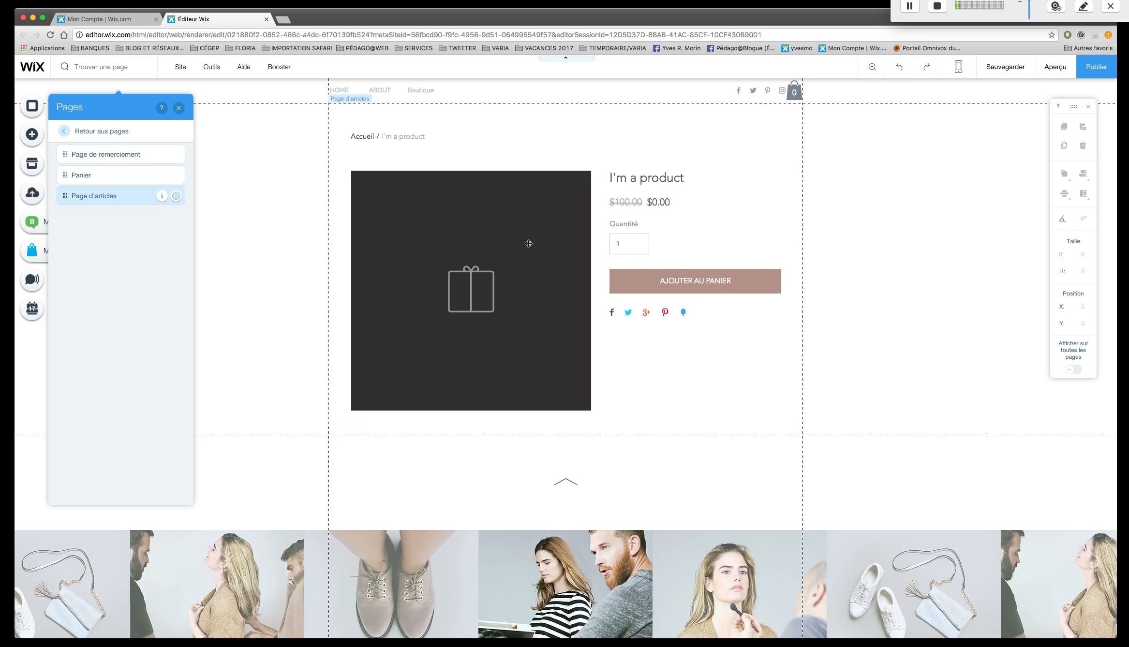
Open the settings of the product page element and apply the Lisse layout.
click(541, 207)
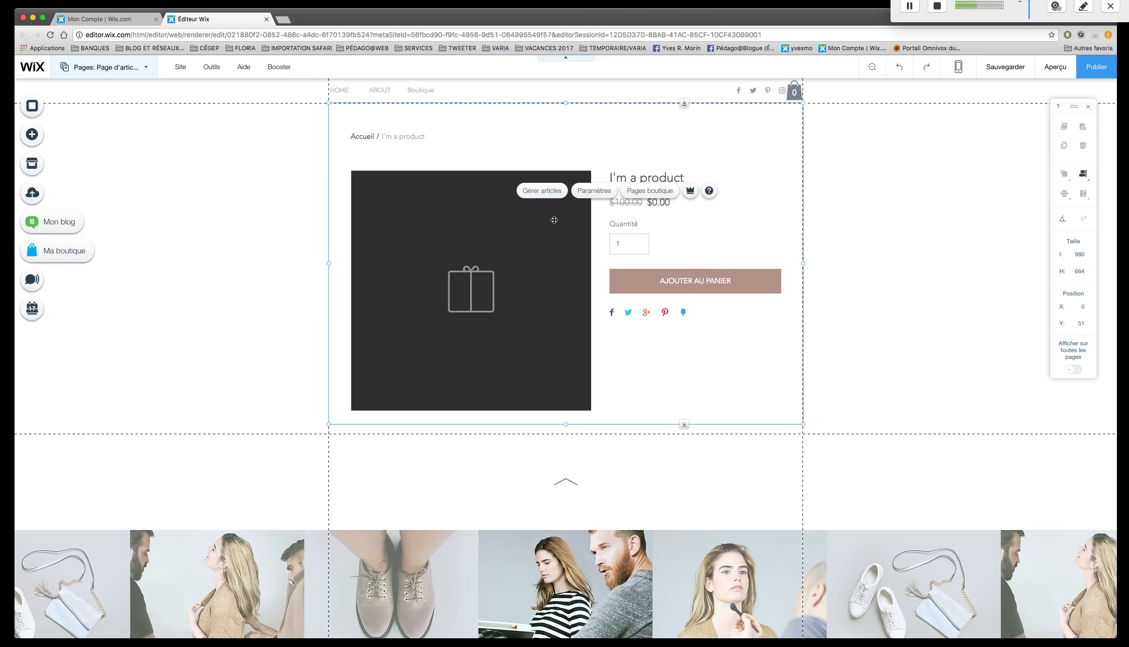
click(590, 192)
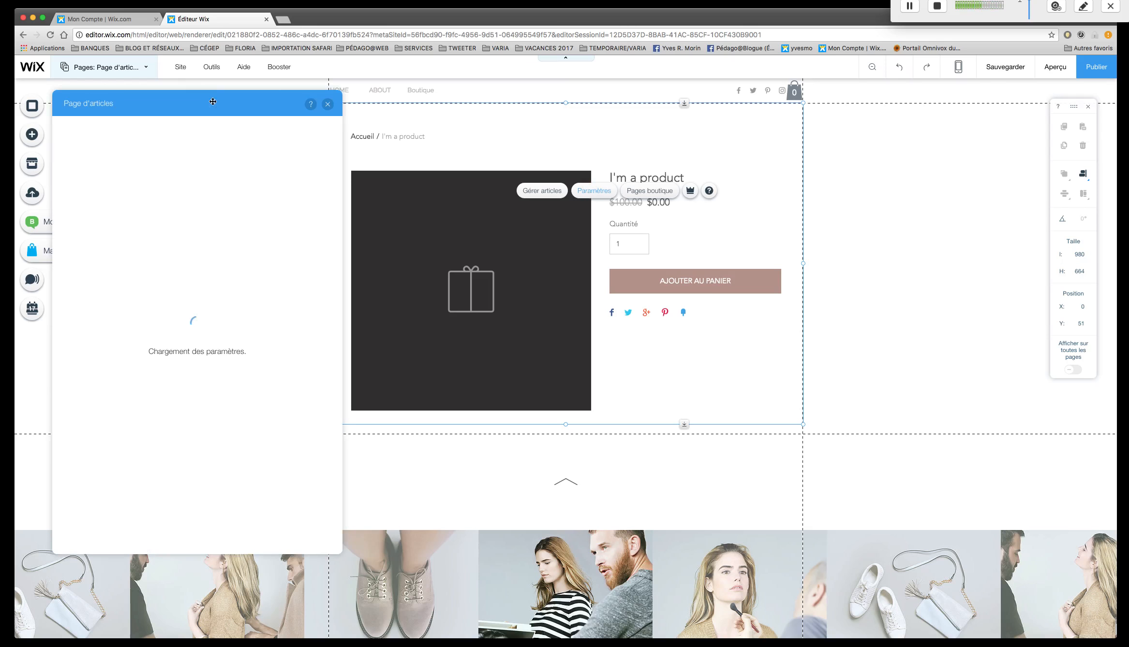
drag(211, 99, 197, 92)
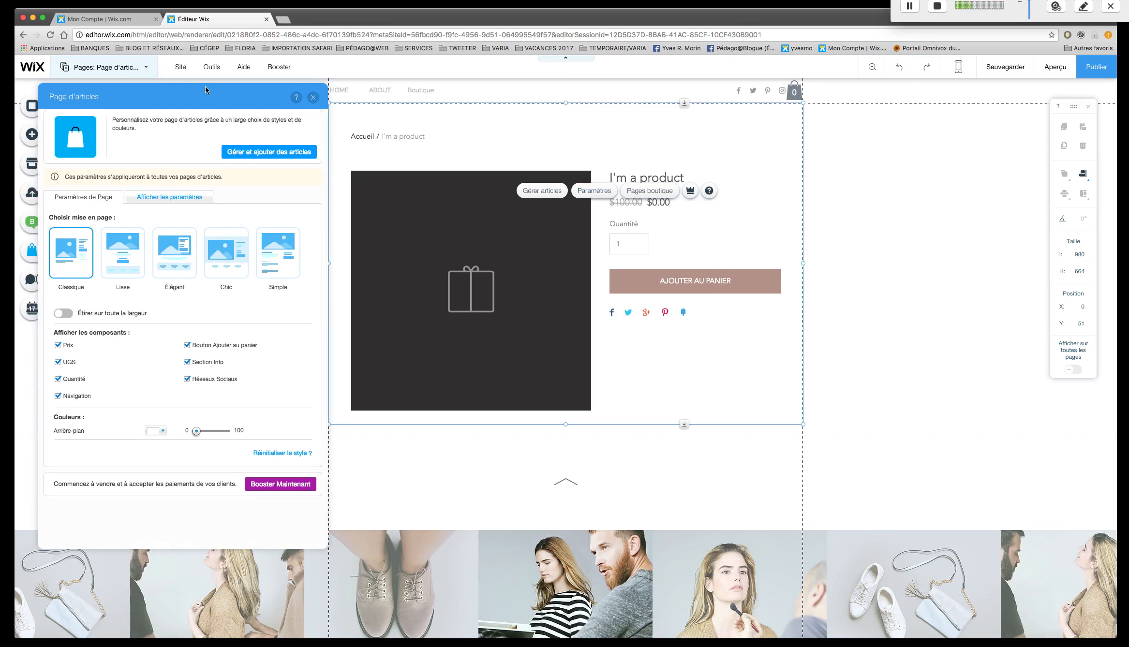
click(126, 247)
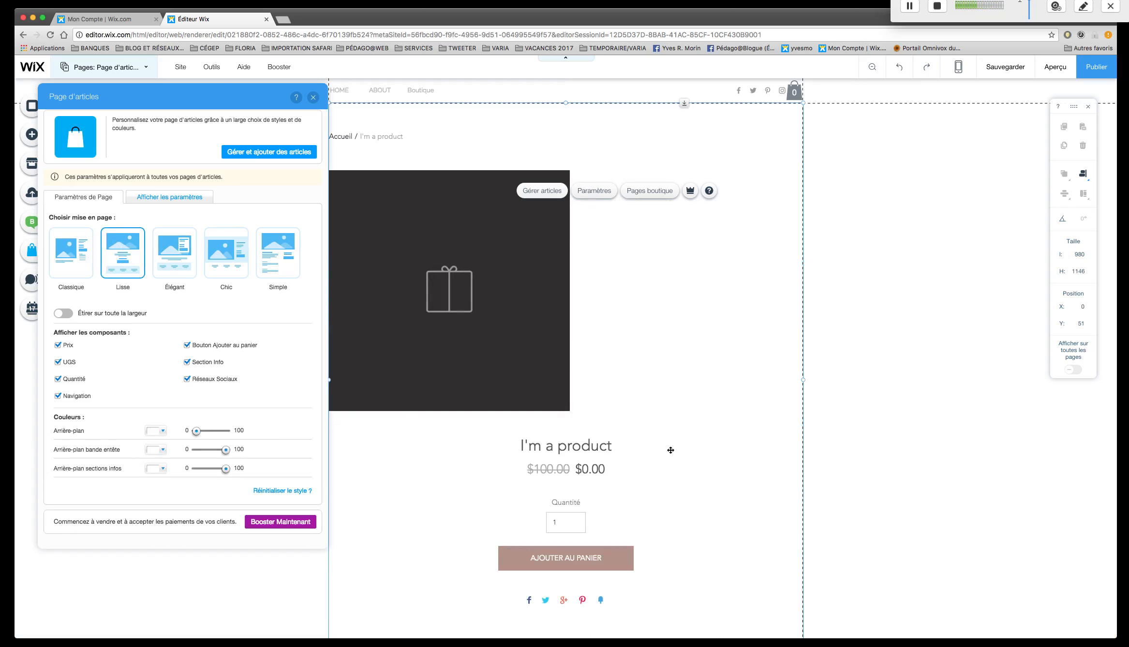
scroll(672, 451, down, 4)
scroll(672, 451, up, 4)
drag(184, 96, 162, 97)
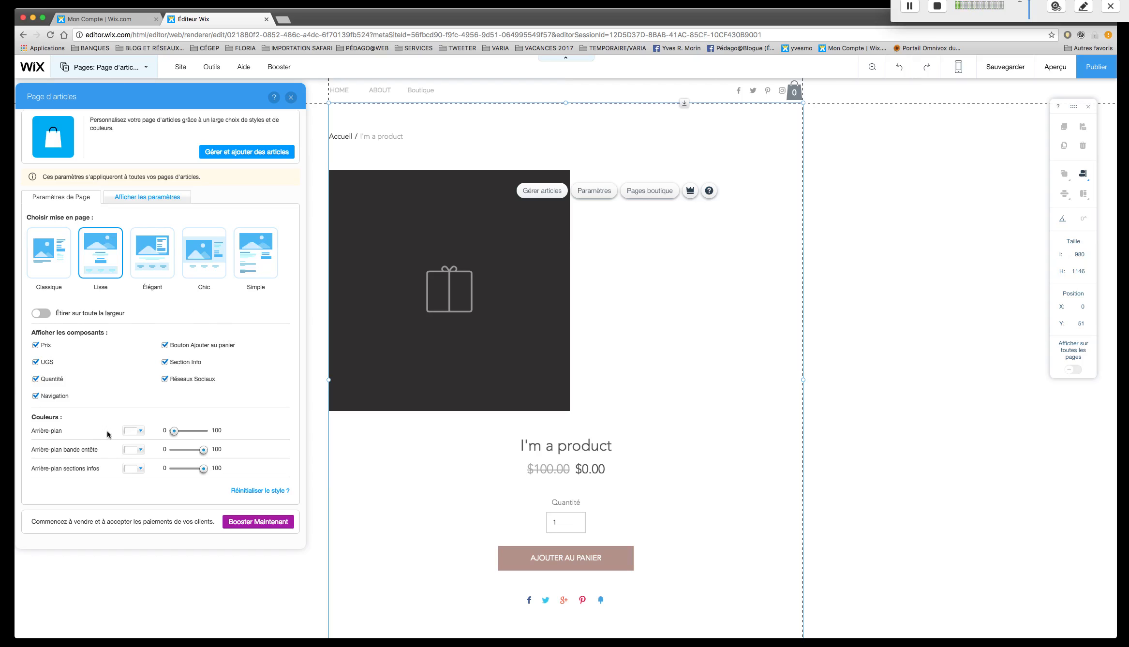
Set the product page's background colour (Arrière-plan) to black.
click(141, 431)
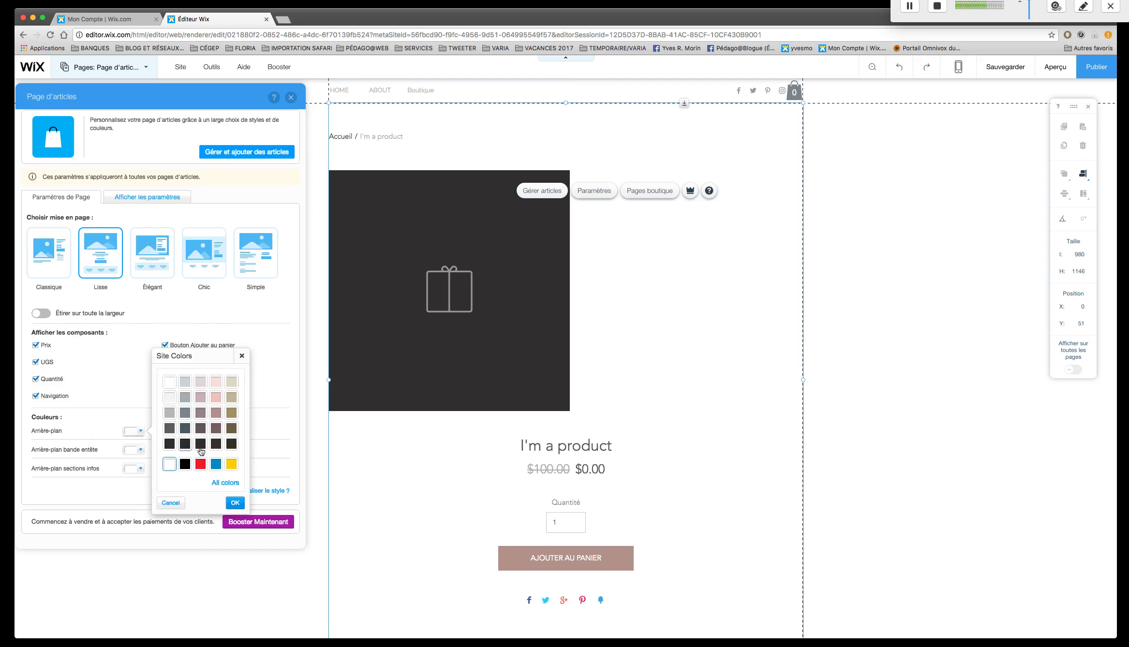
click(186, 444)
click(185, 465)
click(235, 503)
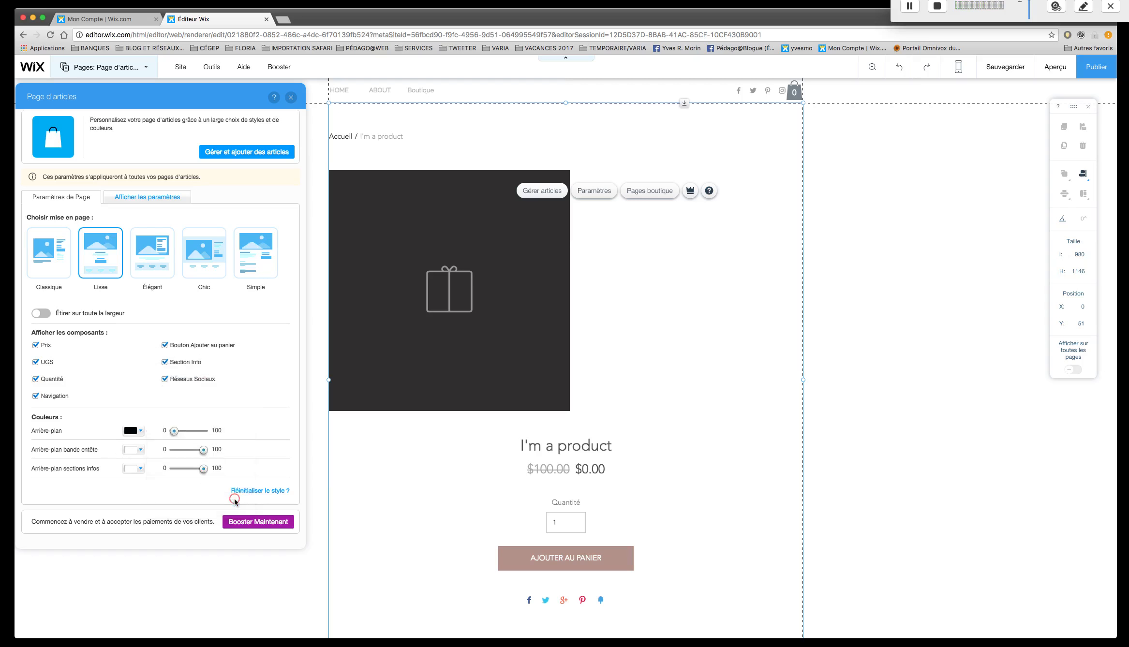
Set the header band background (Arrière-plan bande entête) to the dark blue-grey site colour.
click(141, 450)
click(185, 462)
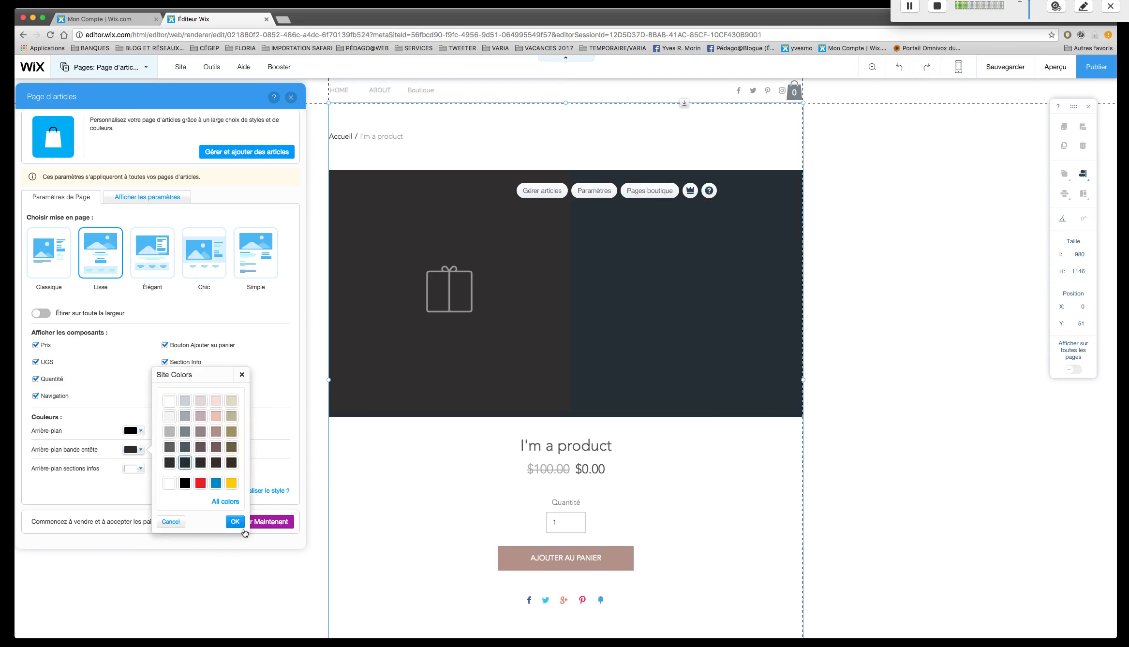
click(239, 525)
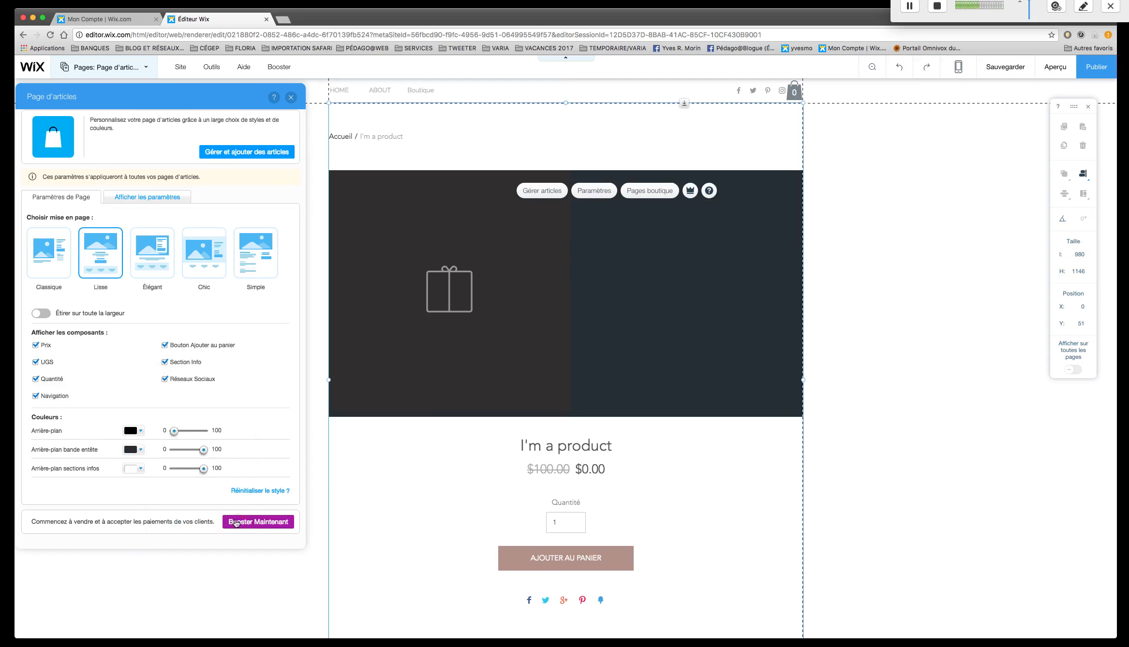
click(140, 468)
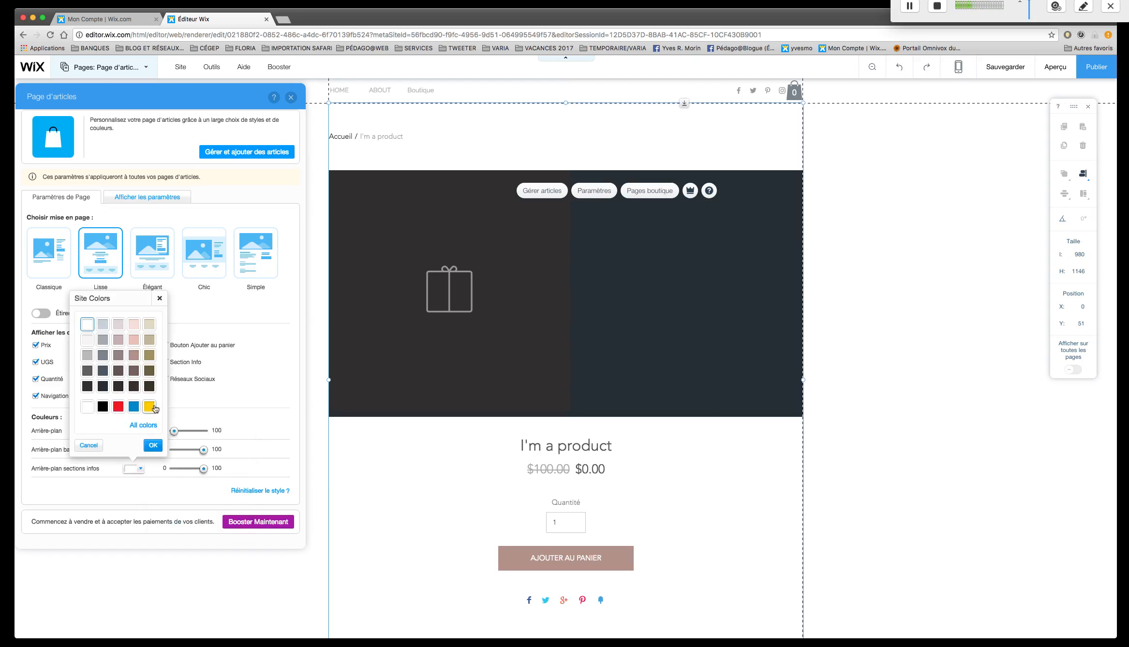
click(154, 408)
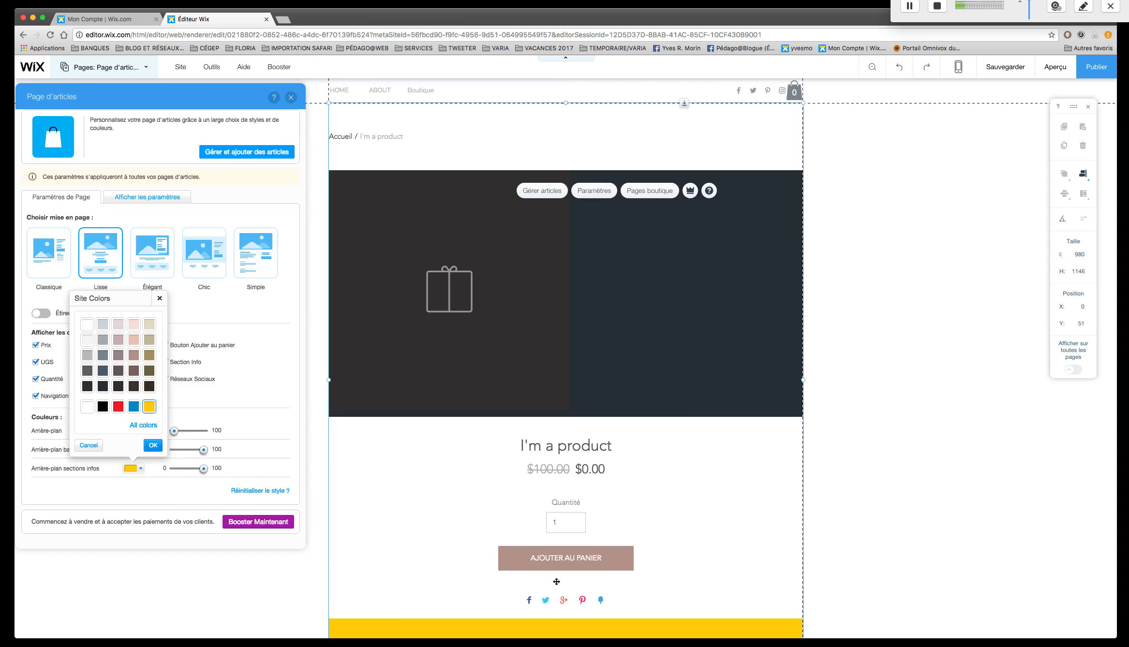
scroll(556, 582, down, 6)
scroll(556, 582, up, 6)
click(159, 298)
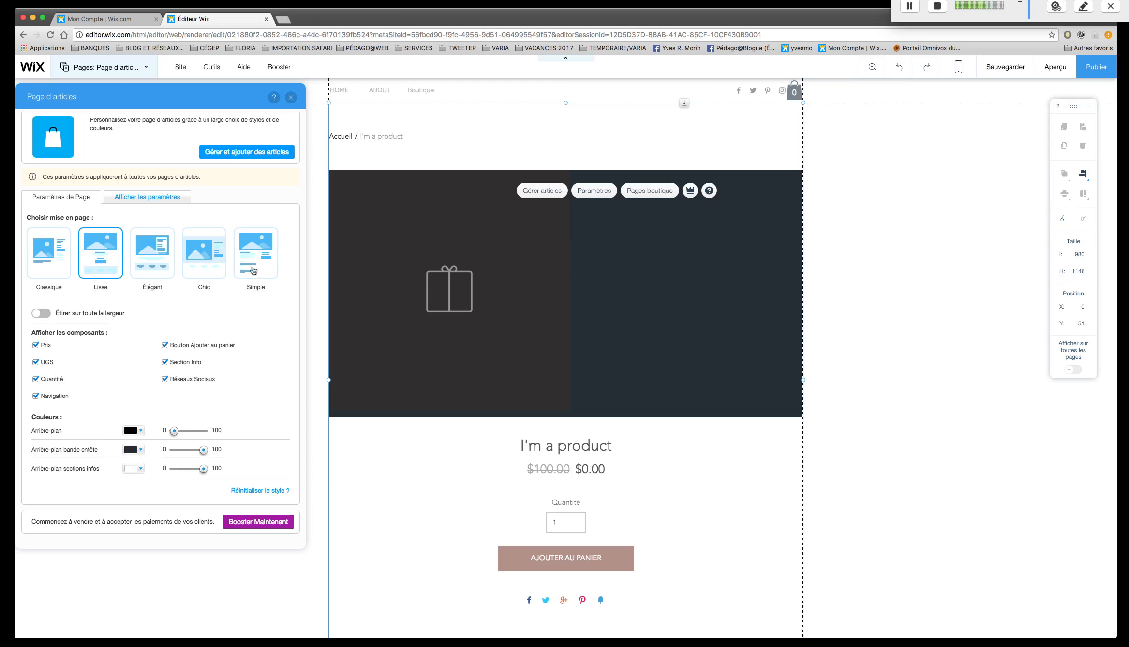
In the product image display settings, set the navigation position to the layout with thumbnails below the image.
click(154, 199)
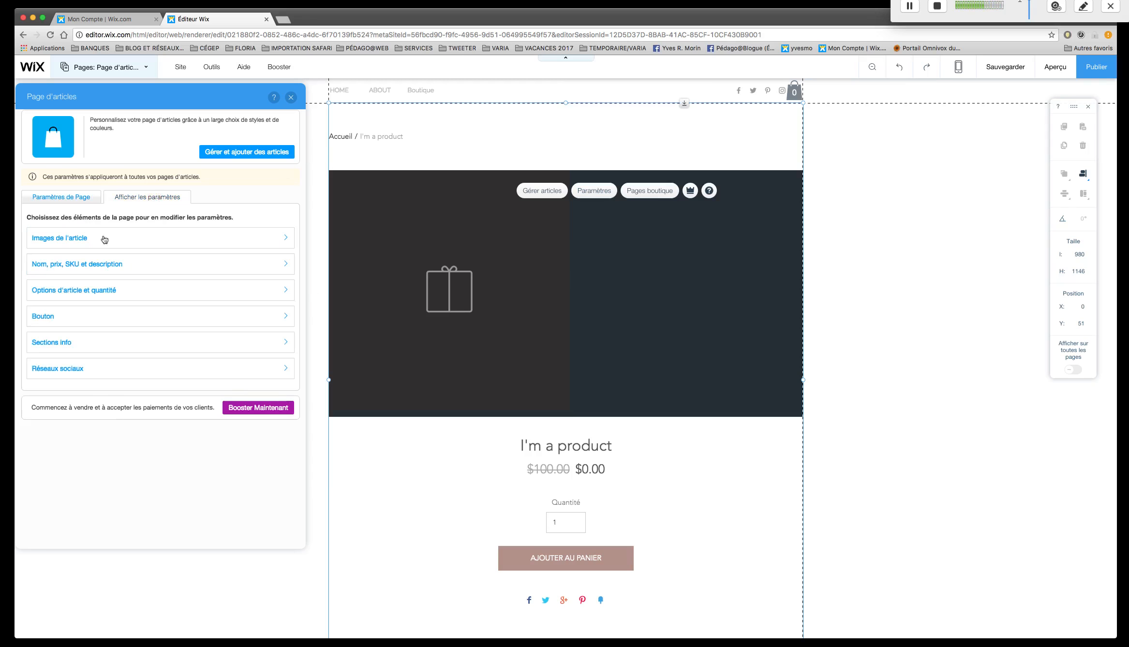
click(79, 238)
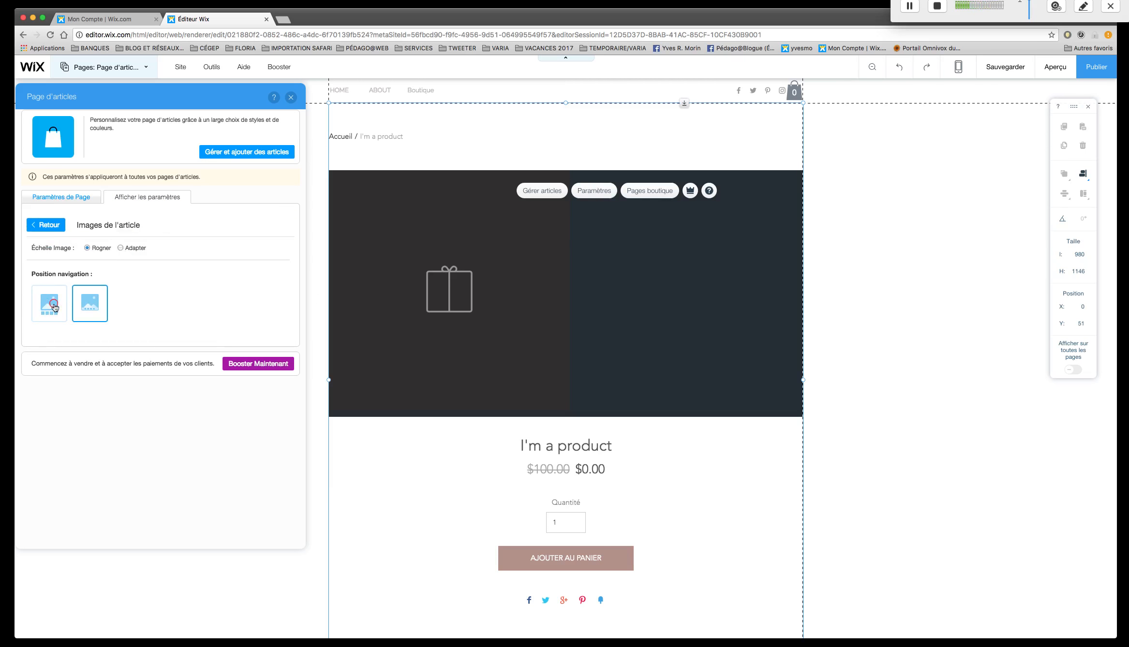
click(55, 306)
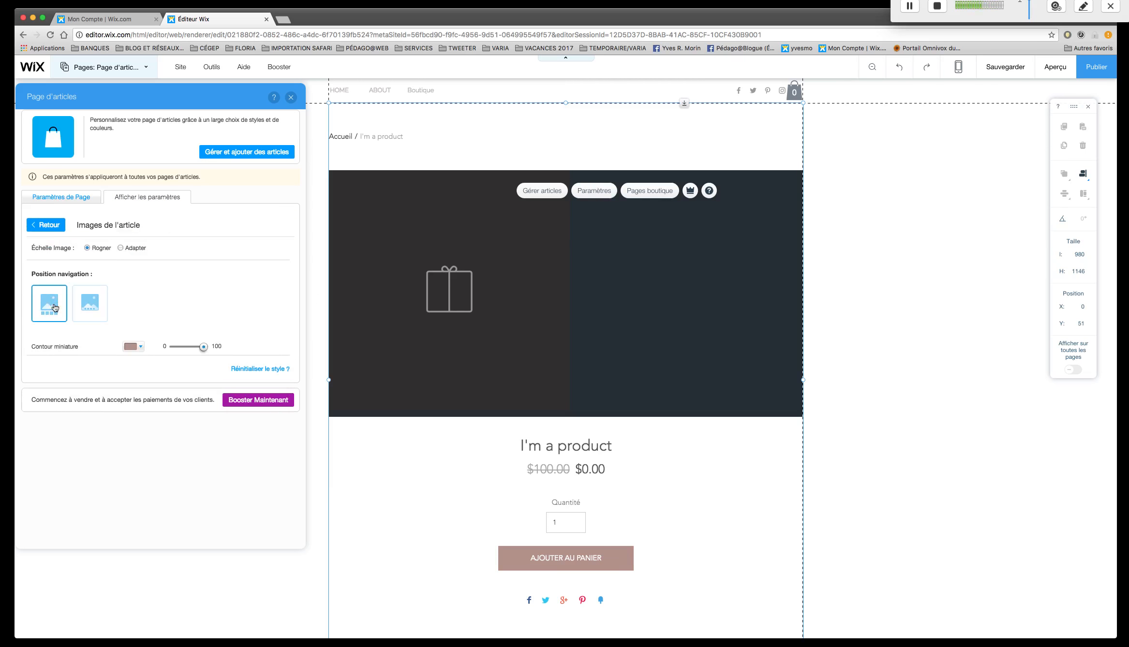
click(91, 302)
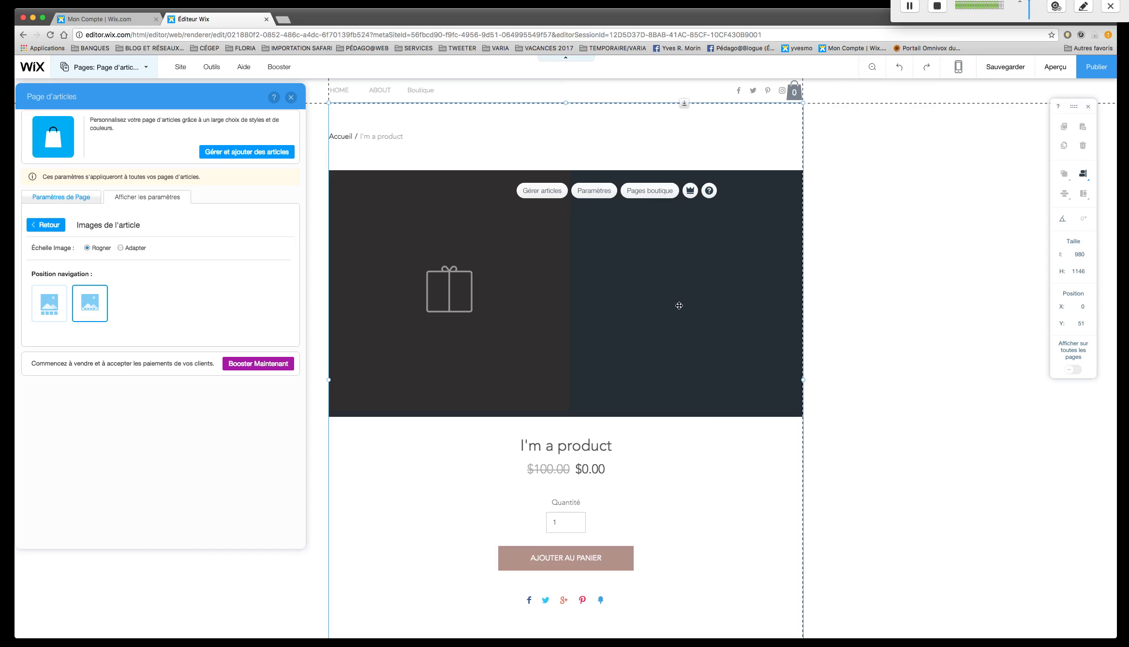
click(47, 314)
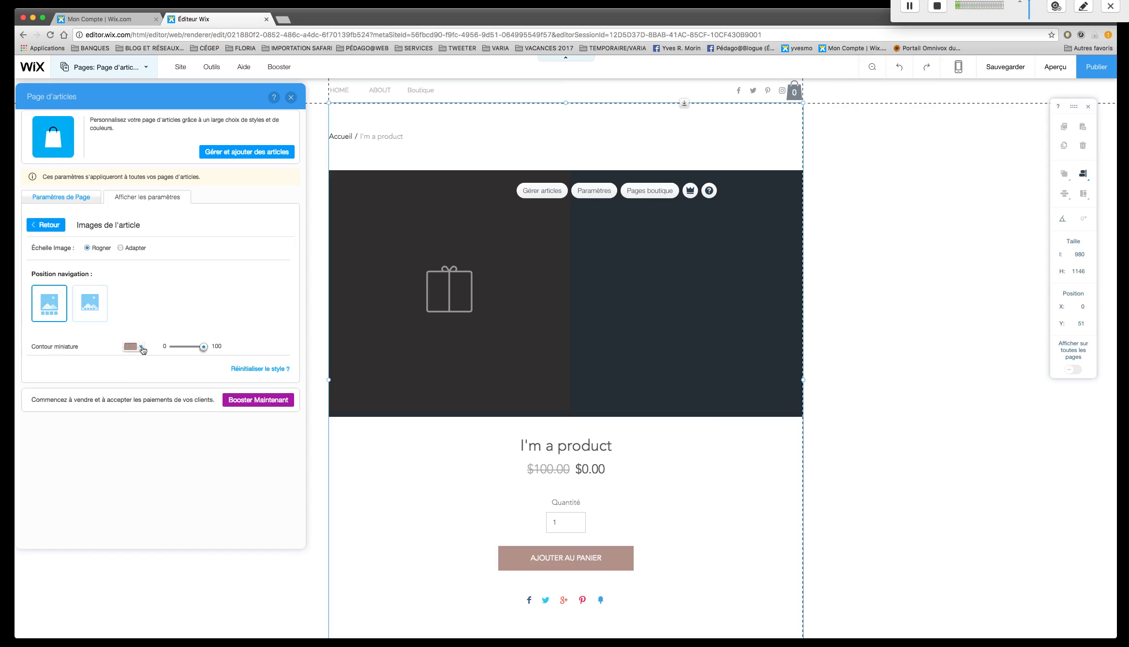
Set the thumbnail outline colour (Contour miniature) to red and return to the list of page elements.
click(142, 349)
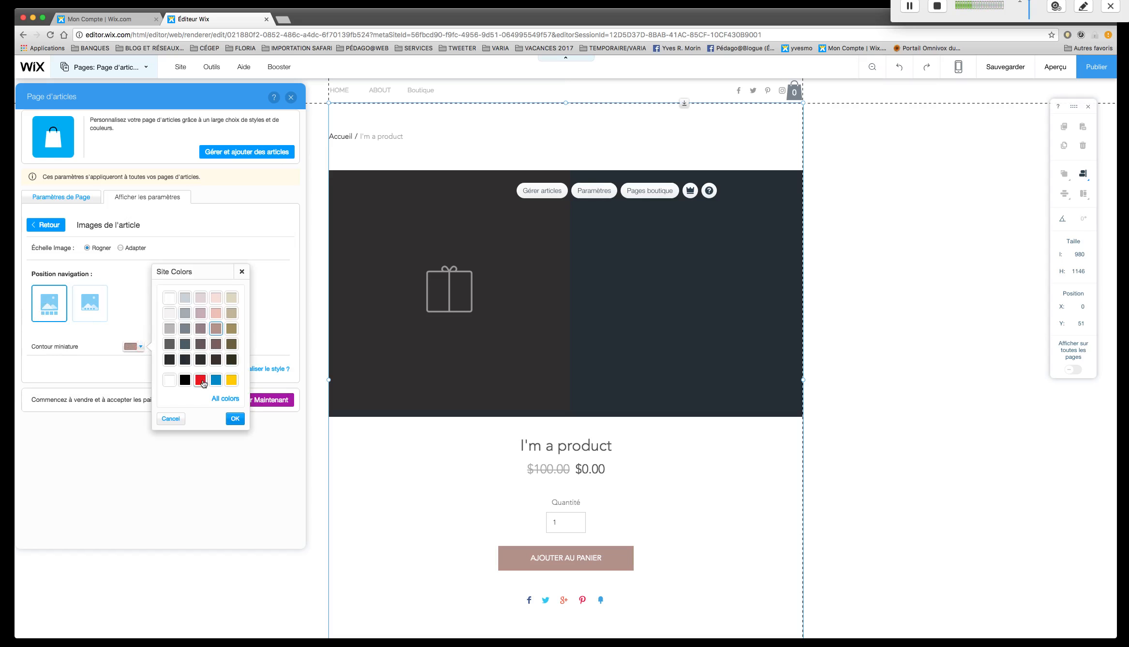
click(203, 382)
click(235, 419)
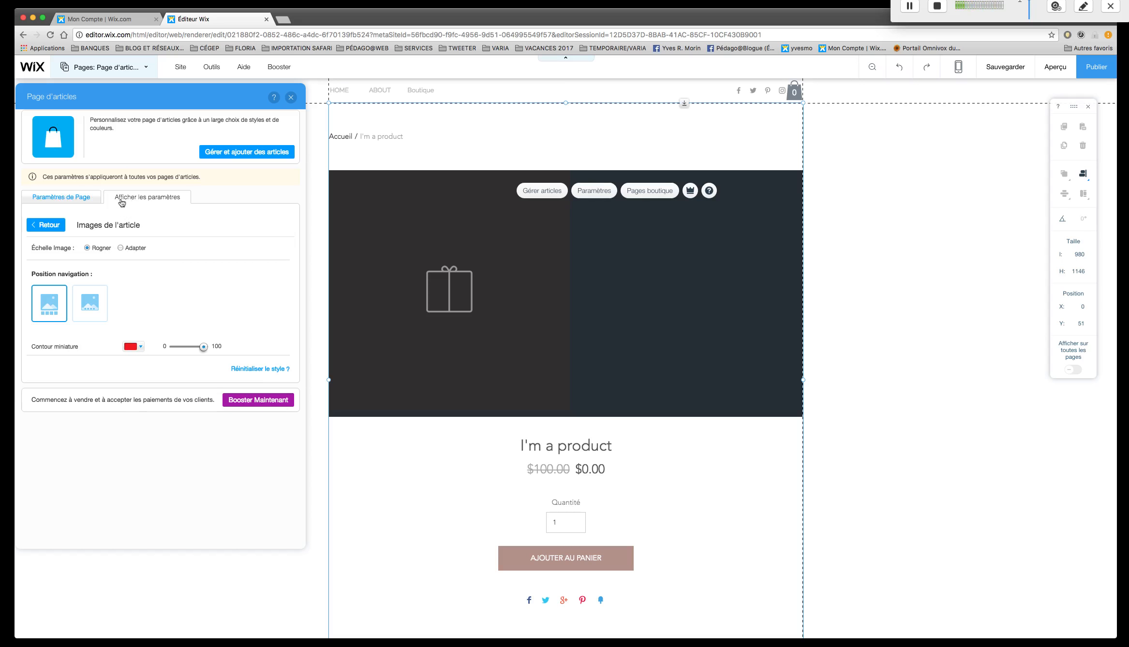
click(54, 228)
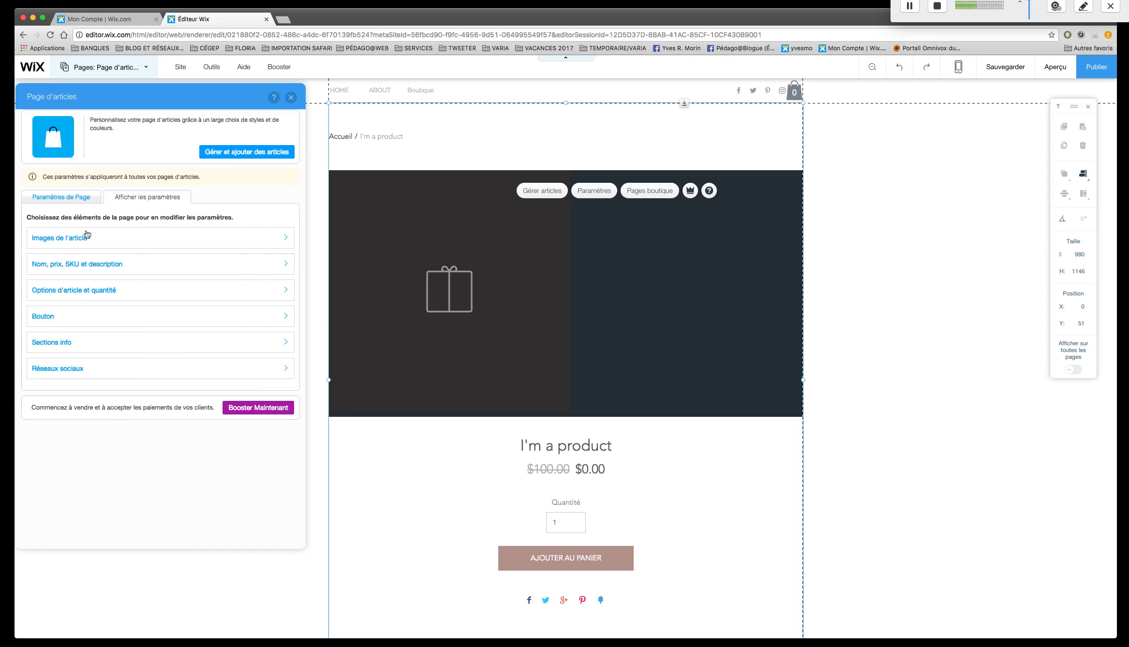
Left-align the product's name, price and SKU (UGS) in the Nom, prix, SKU et description settings.
click(100, 264)
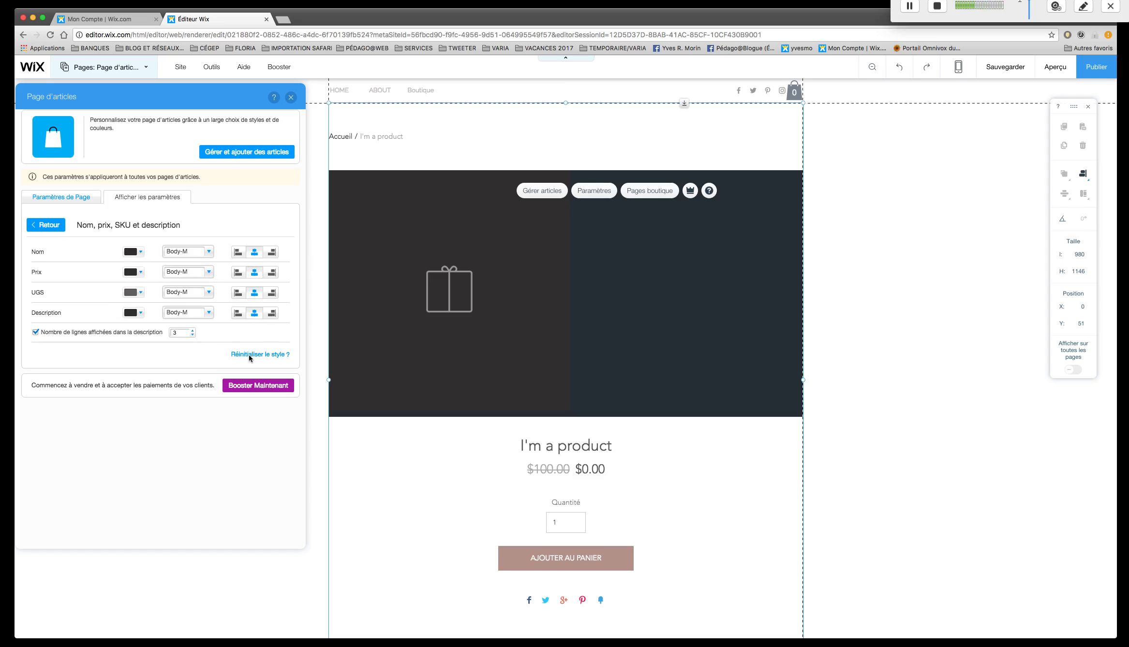
click(239, 295)
click(238, 273)
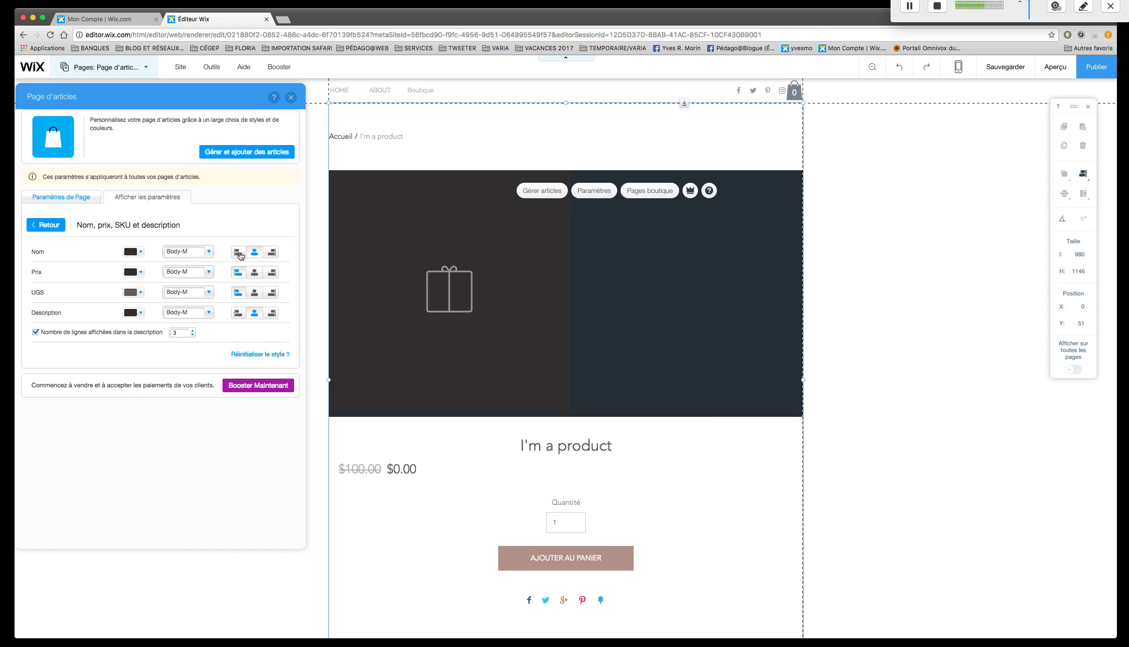
click(240, 253)
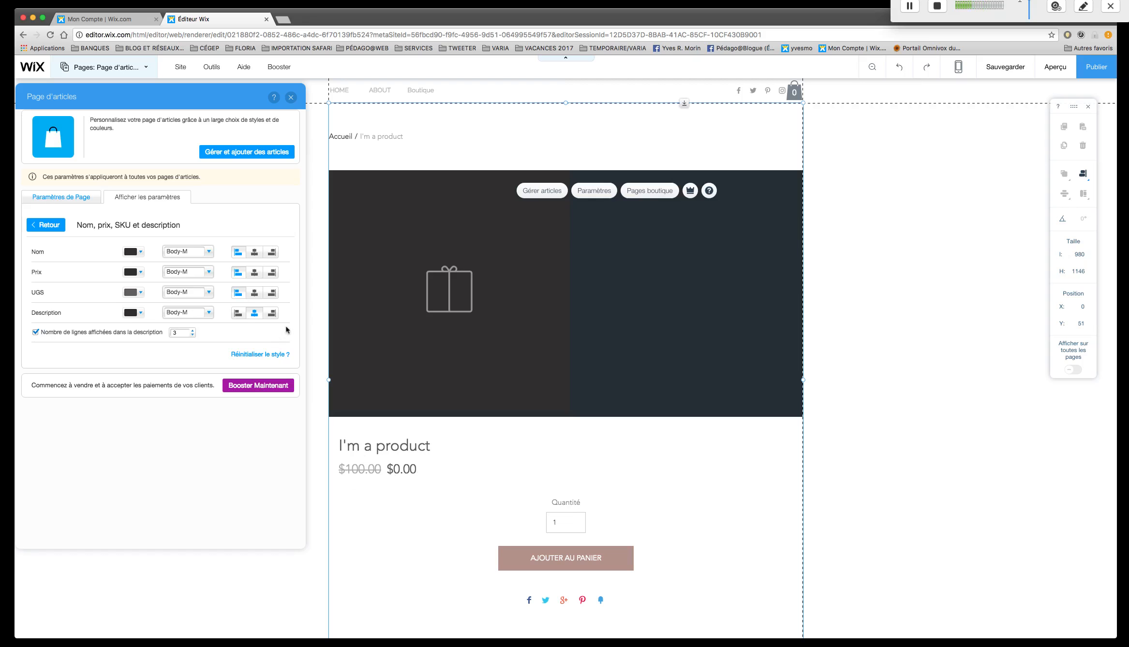
Right-align the product's name and price, and return to the list of page elements.
click(255, 273)
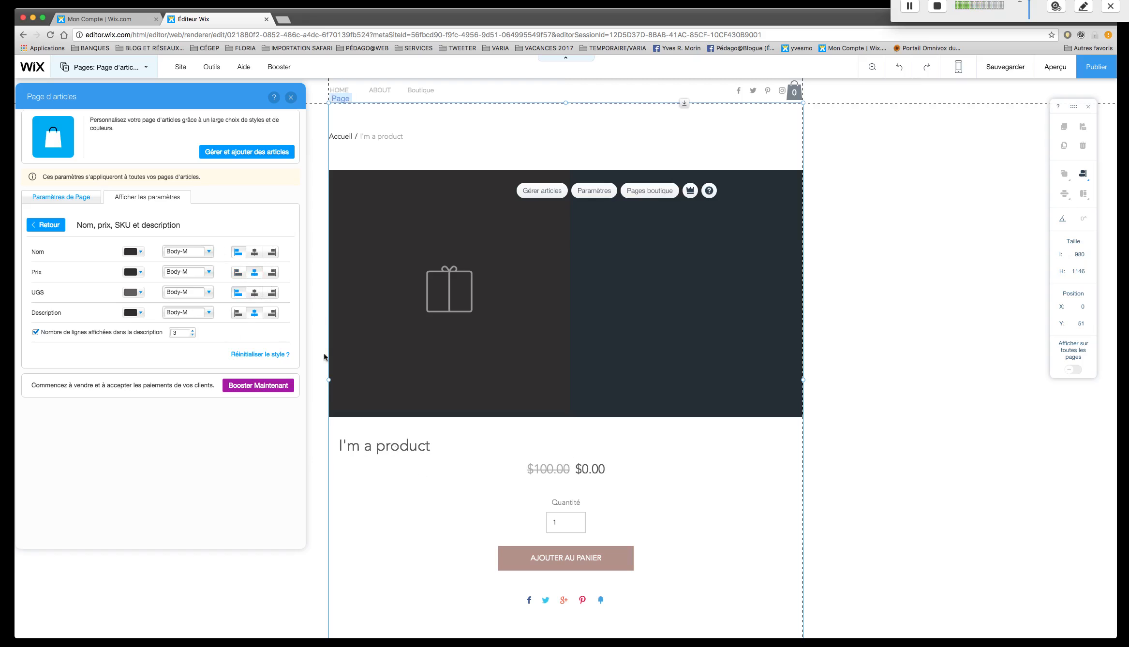
click(274, 252)
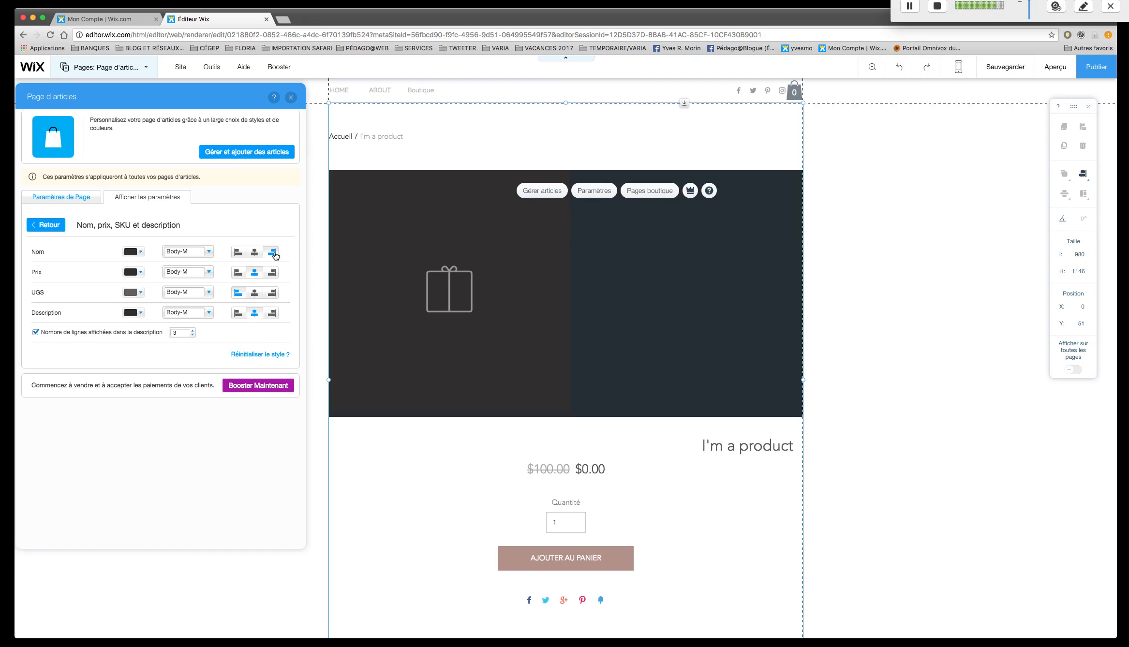
click(276, 274)
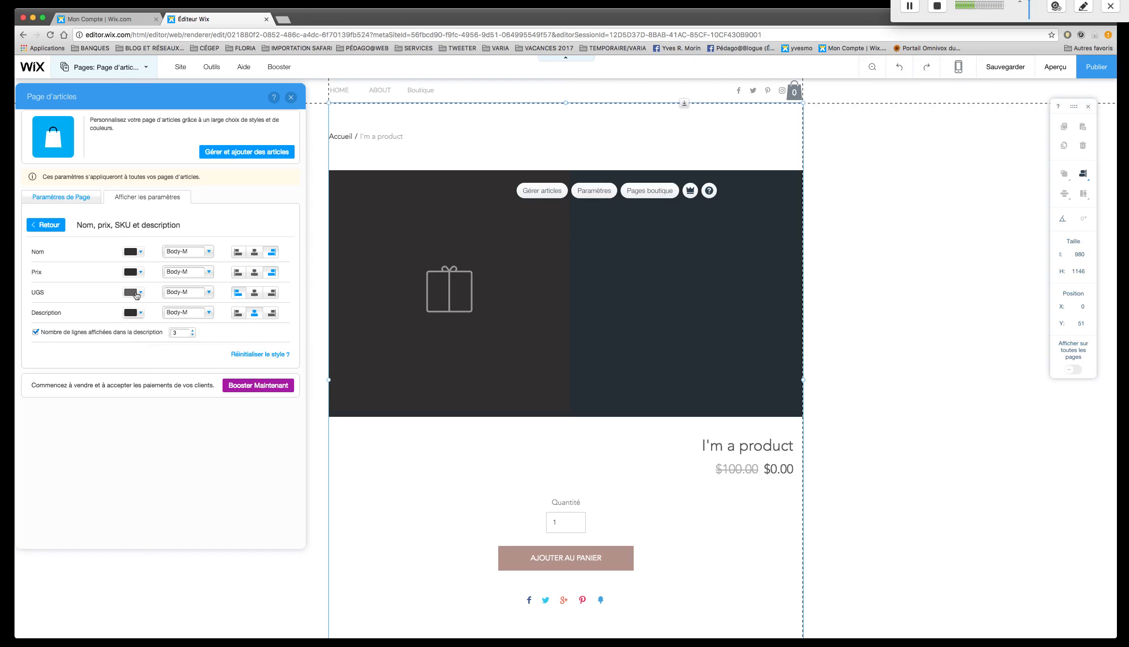
click(45, 226)
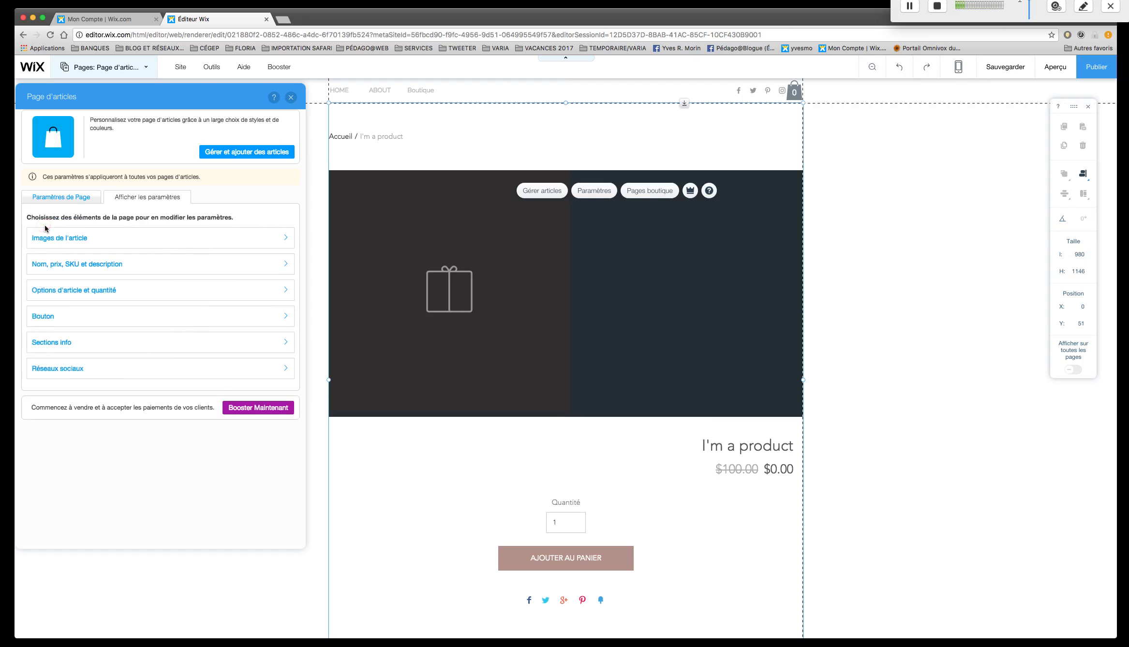
Check the Options d'article et quantité settings, then set the add-to-cart button's background (Arrière-plan) to the dark navy site colour.
click(98, 290)
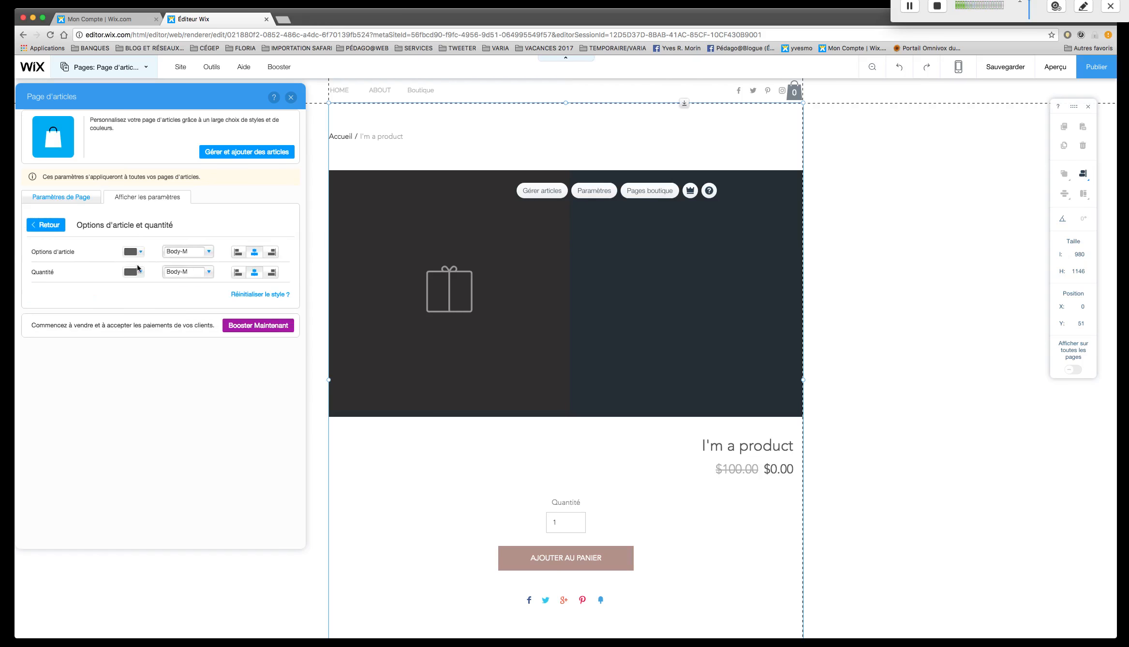
click(36, 226)
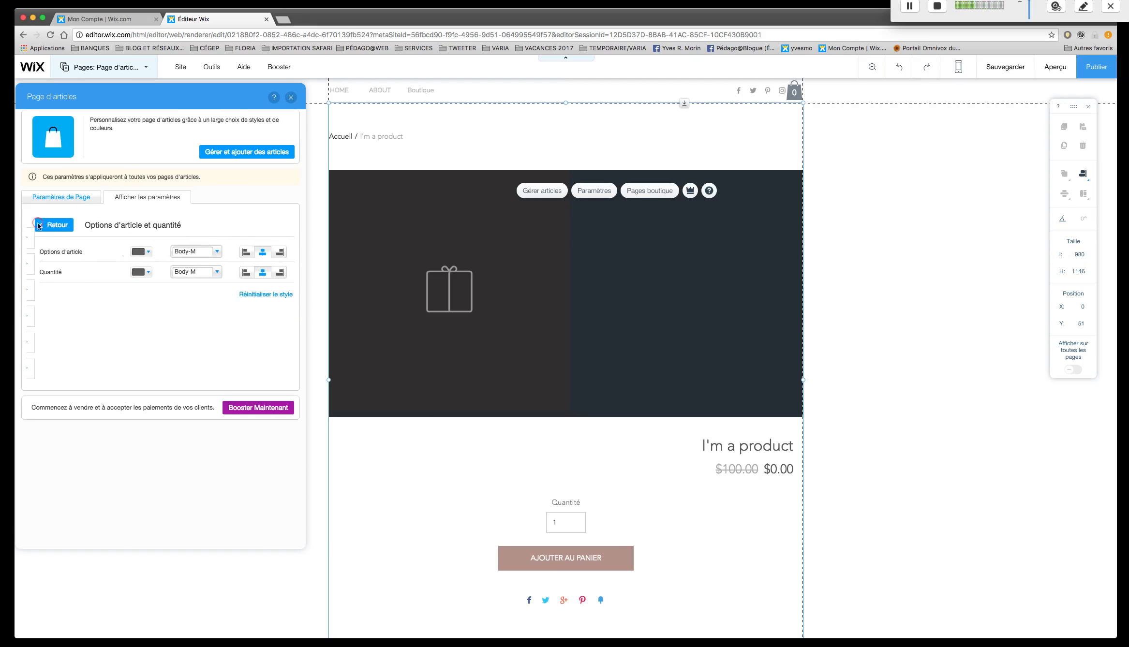
click(76, 316)
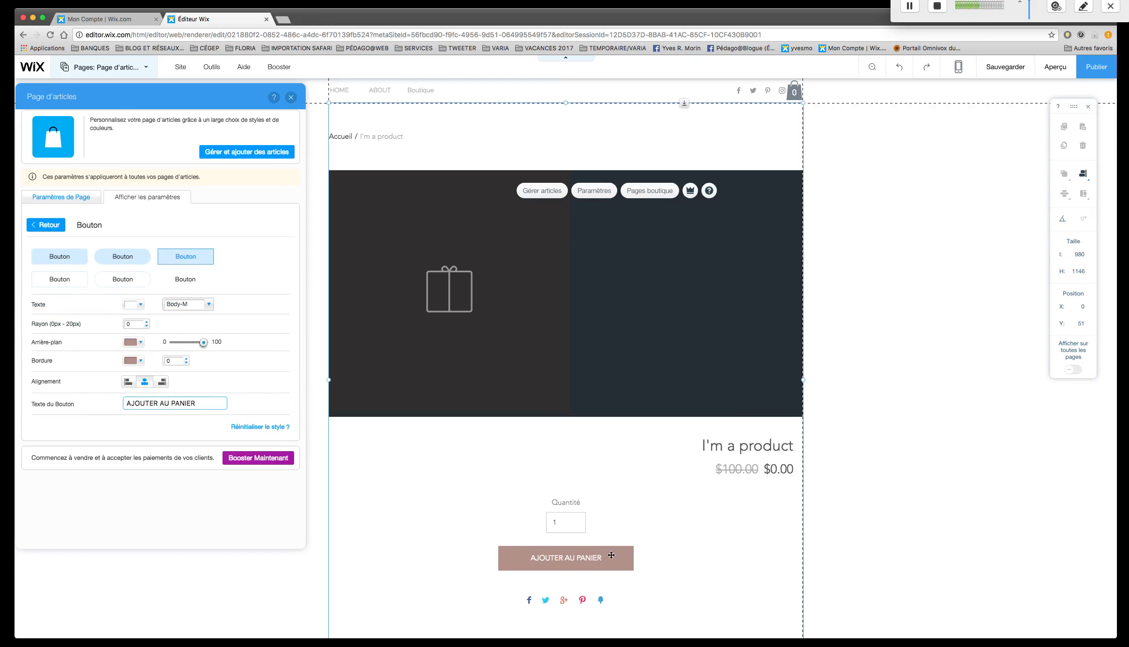
click(139, 342)
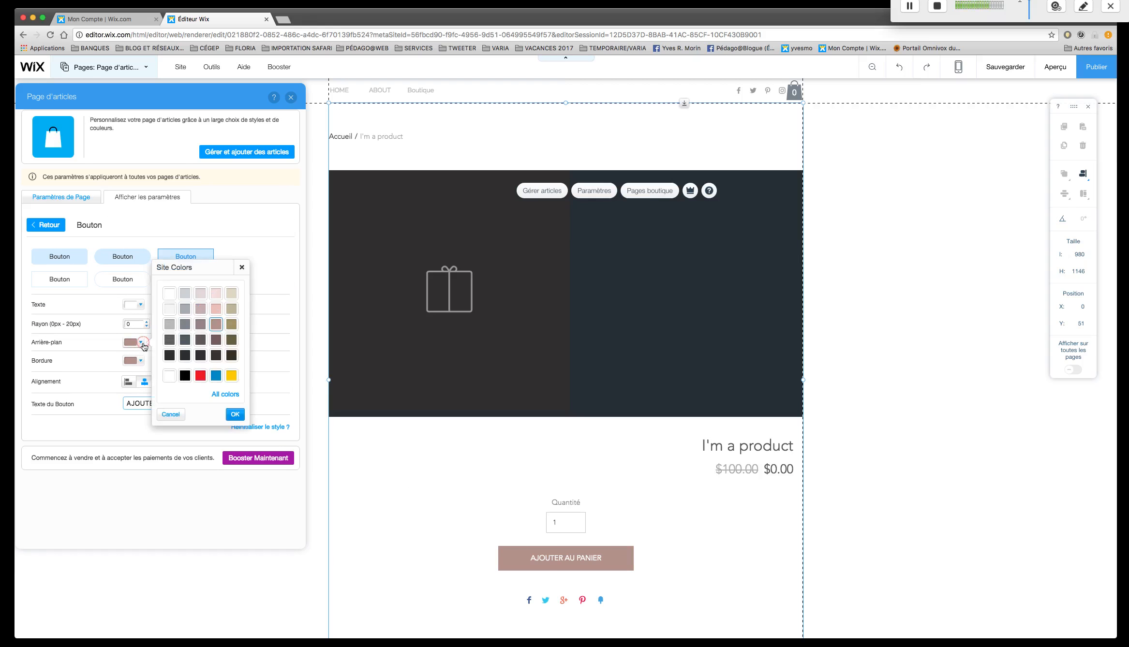
click(185, 356)
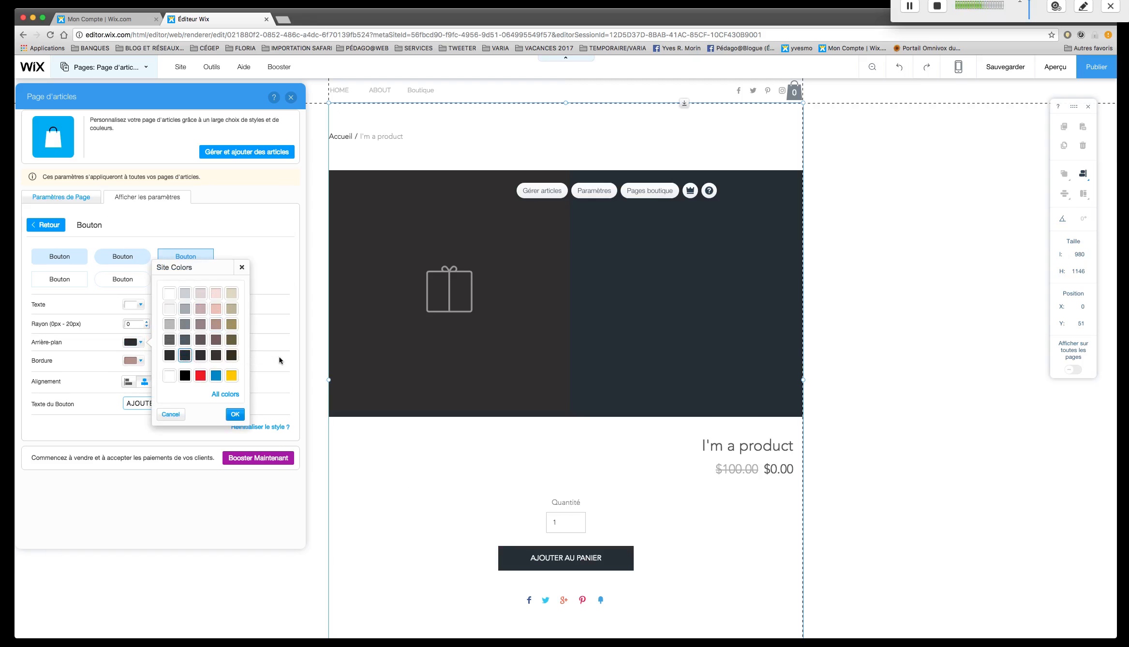
click(235, 414)
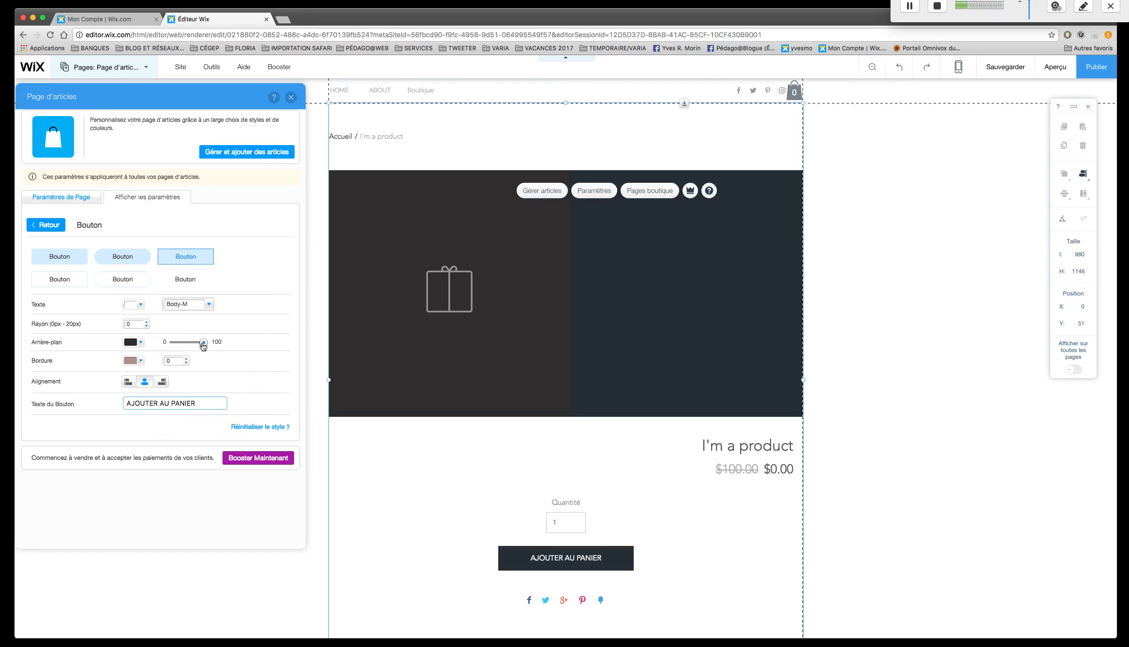
Try right alignment for the add-to-cart button and set it back to centred.
mouse_move(203, 347)
mouse_down()
mouse_move(180, 345)
mouse_move(203, 343)
mouse_up()
click(161, 382)
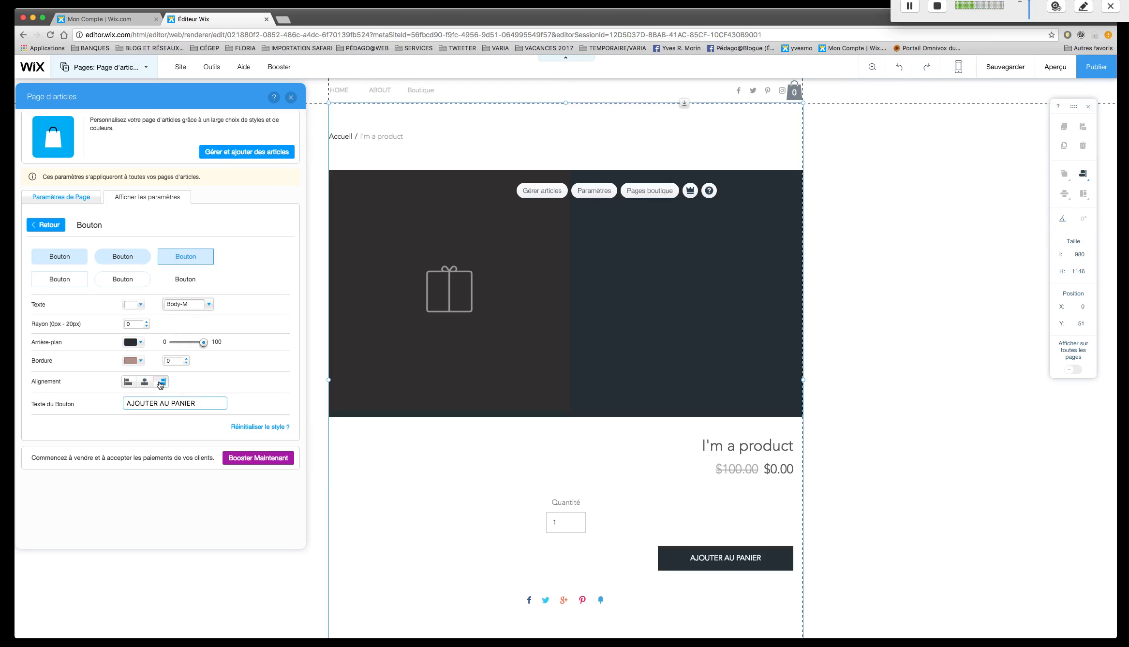
click(144, 383)
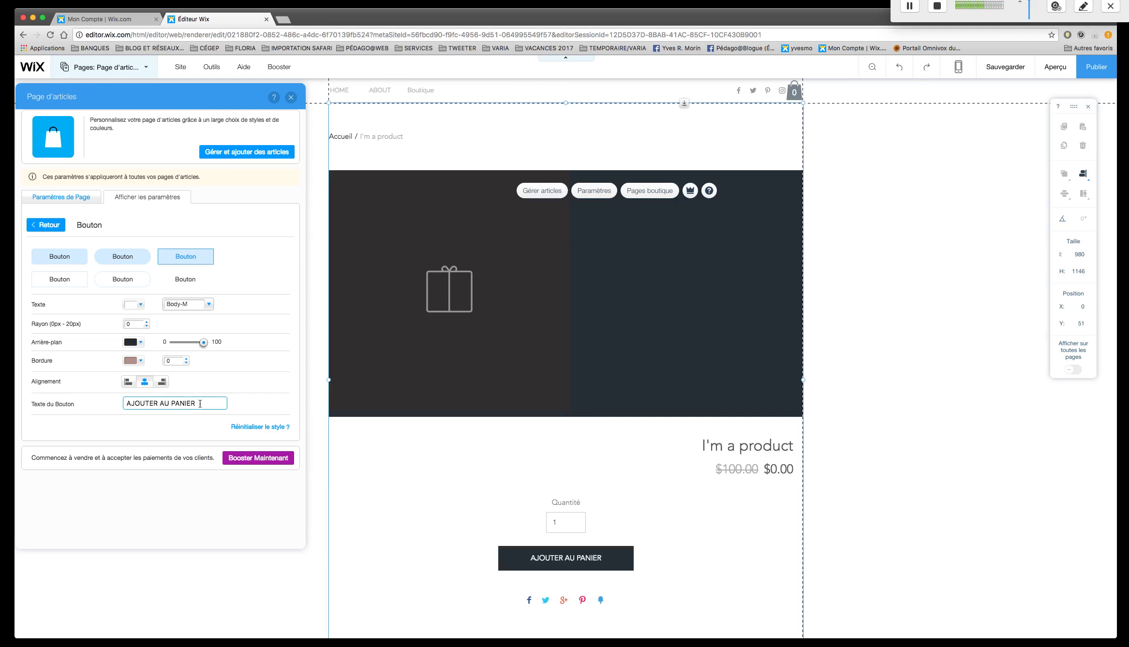
Replace the button text (Texte du Bouton) with "knwiqwiuenwuenuwednuw" and return to the list of page elements.
triple_click(203, 403)
key(BackSpace)
text(knwiqwiuenwuenuwednuw)
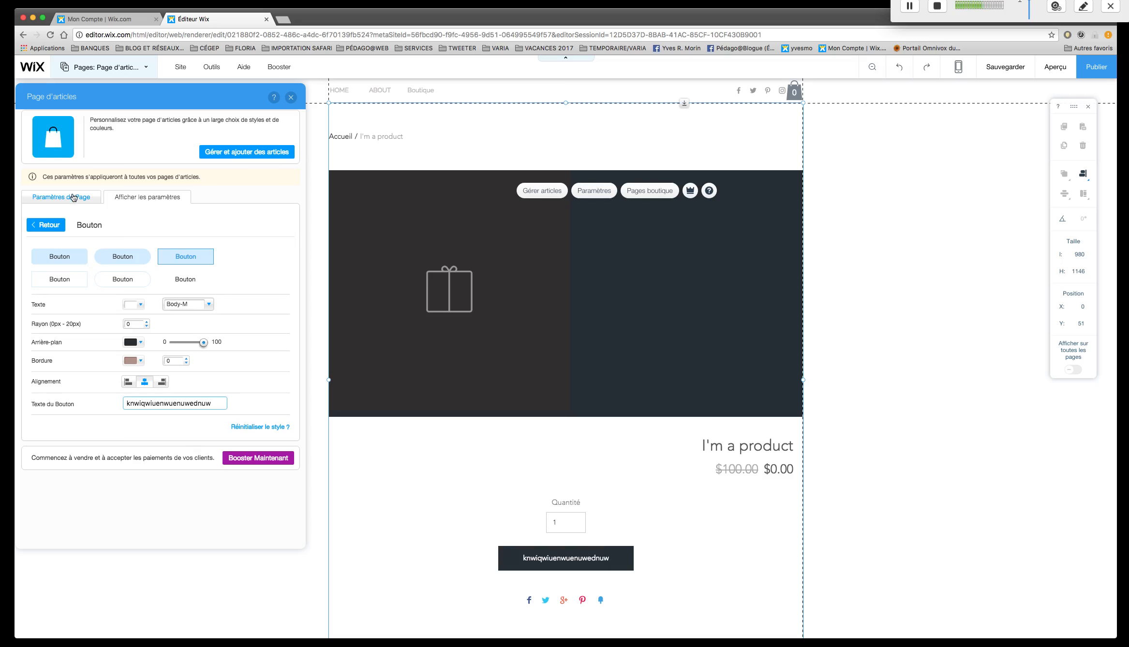
click(47, 226)
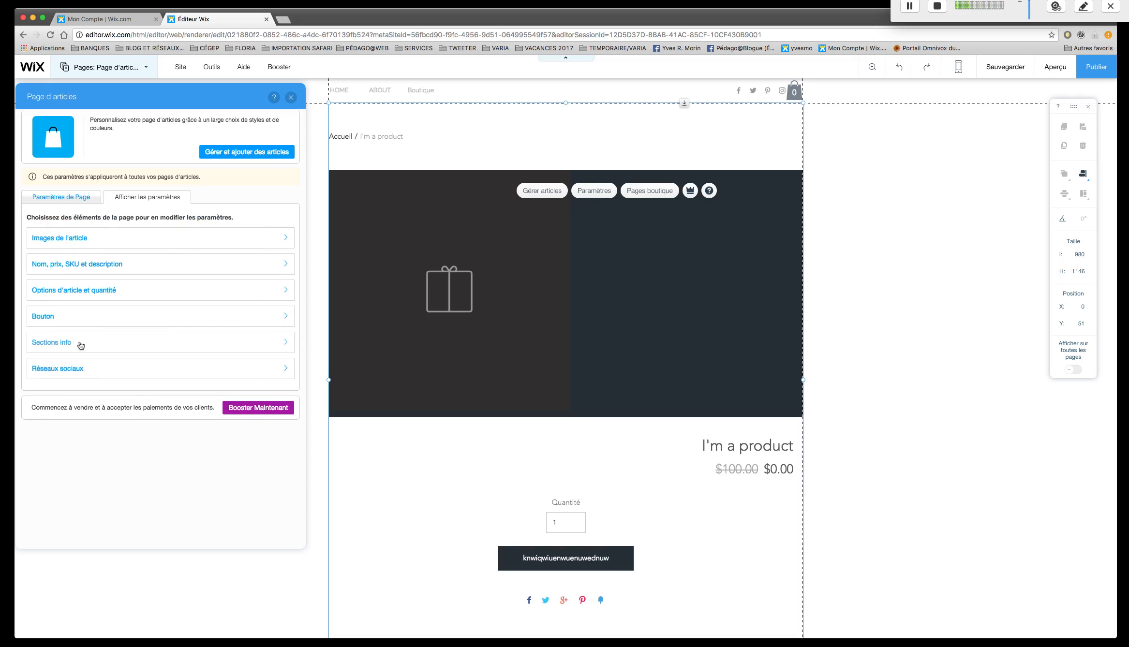
Left-align the social network icons in the Réseaux sociaux settings and leave those settings.
click(145, 371)
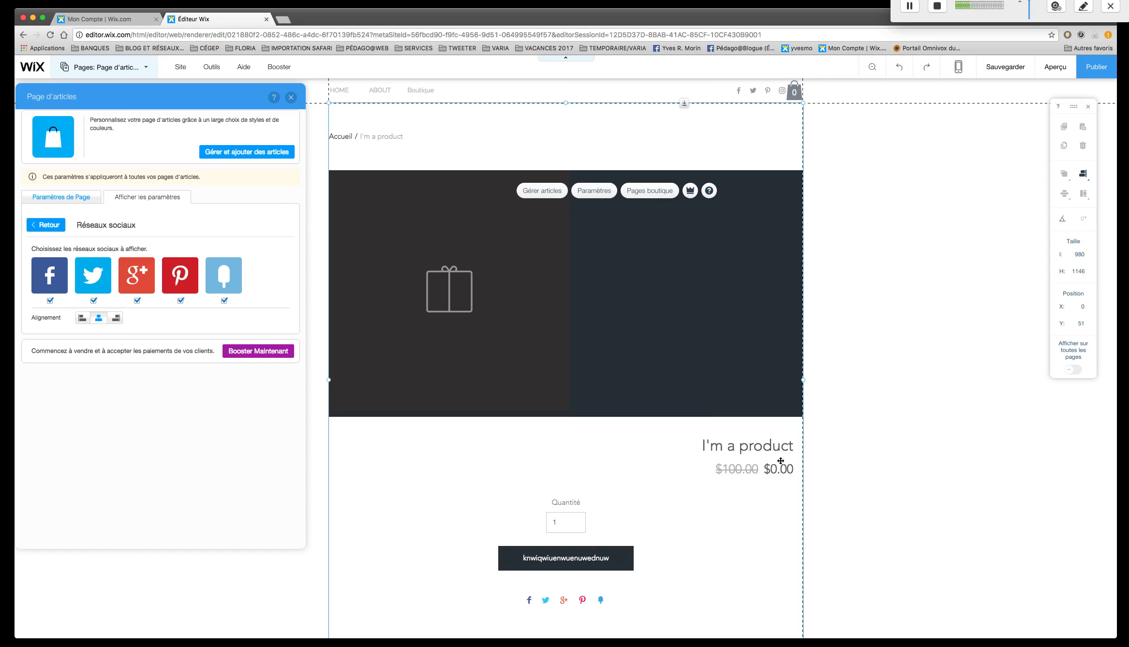
scroll(956, 444, down, 1)
scroll(956, 445, up, 1)
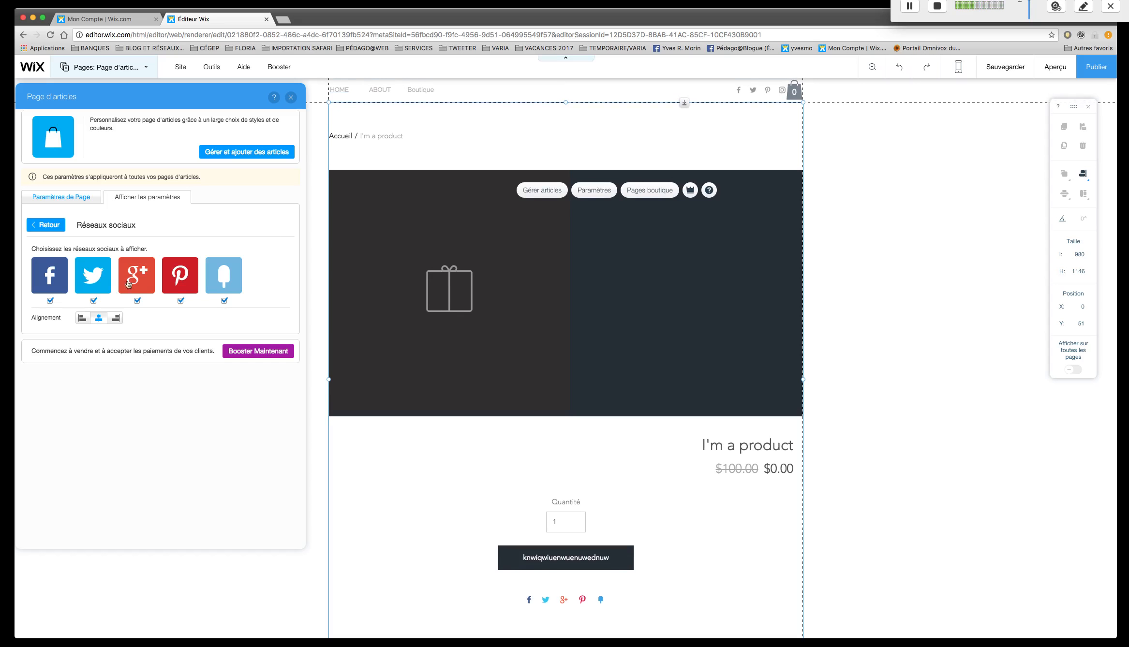
click(85, 320)
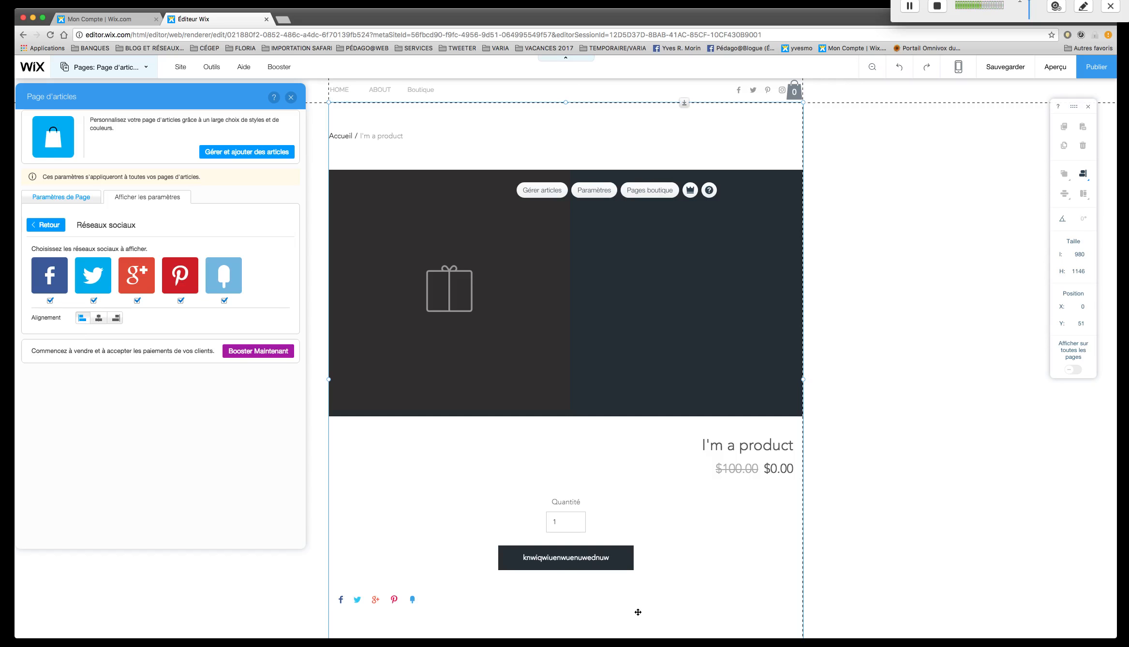
click(53, 224)
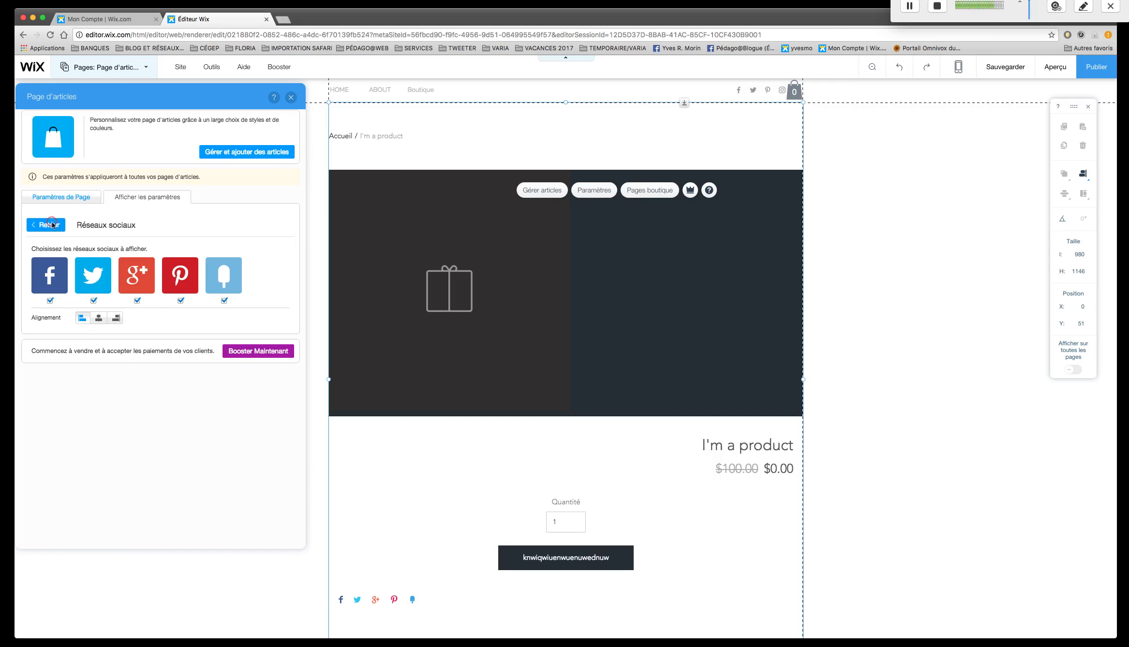
Set the product page layout to Classique in the page settings and close the Page d'articles settings.
click(75, 196)
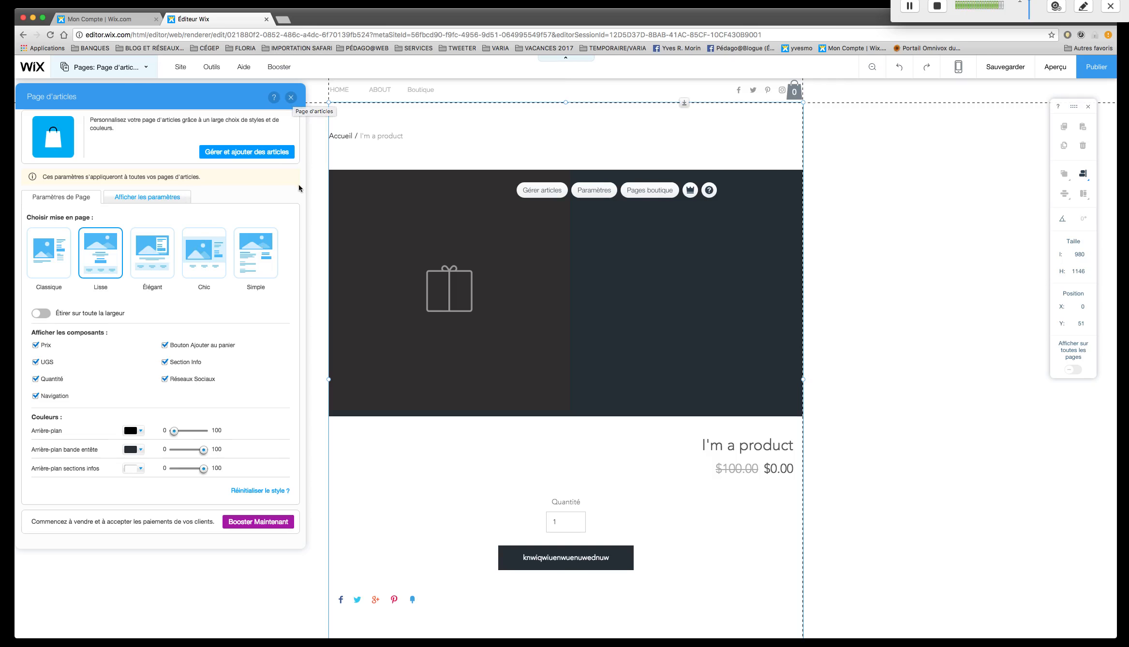
click(59, 253)
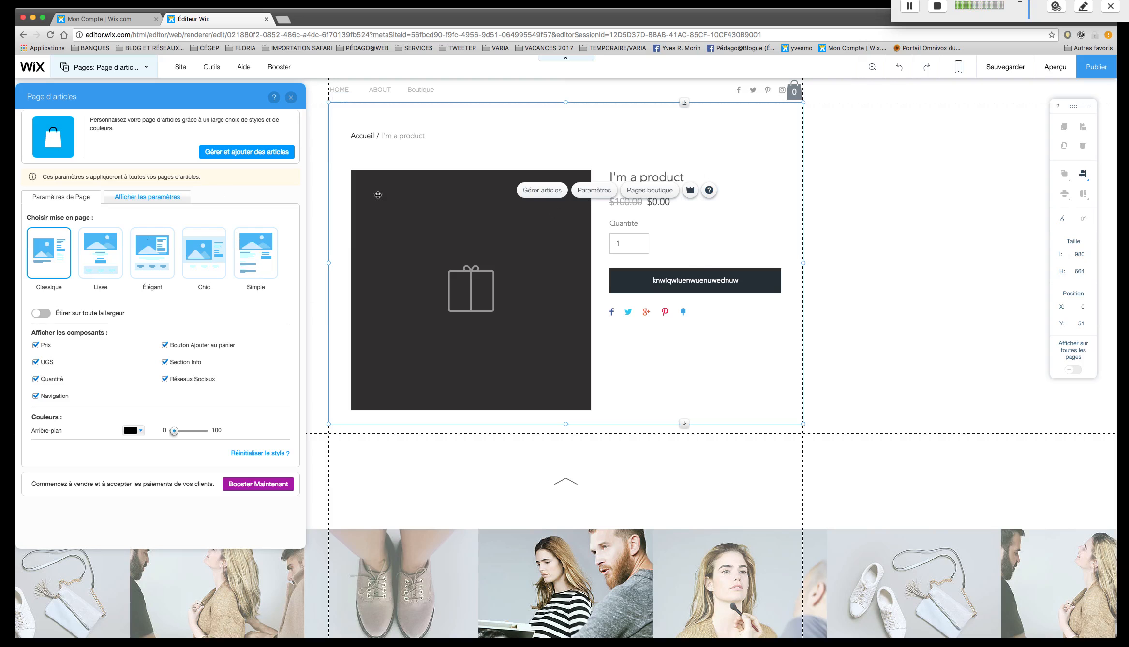
click(291, 98)
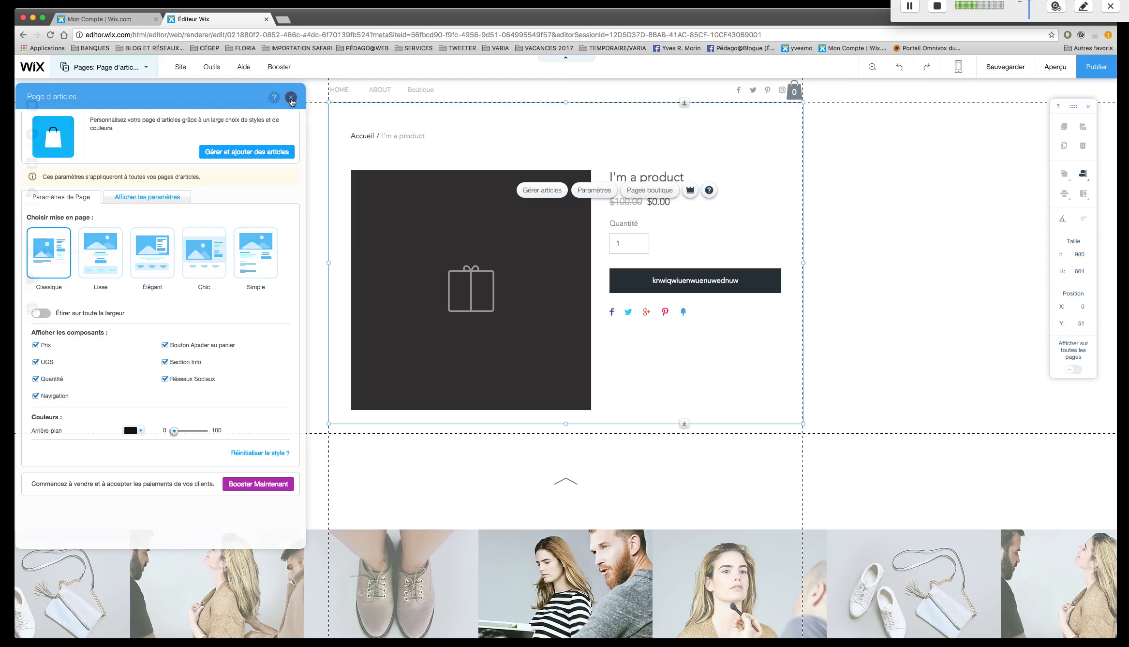